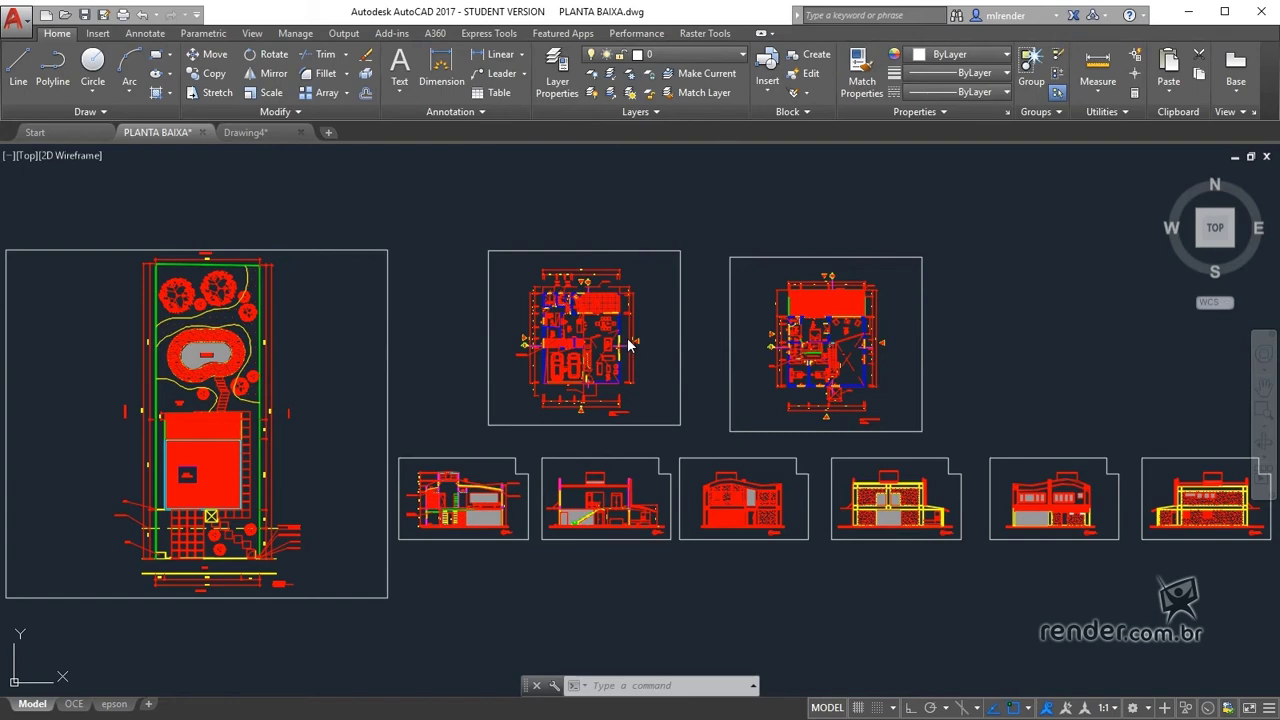
scroll(629, 332, "up", 3)
scroll(629, 332, "up", 2)
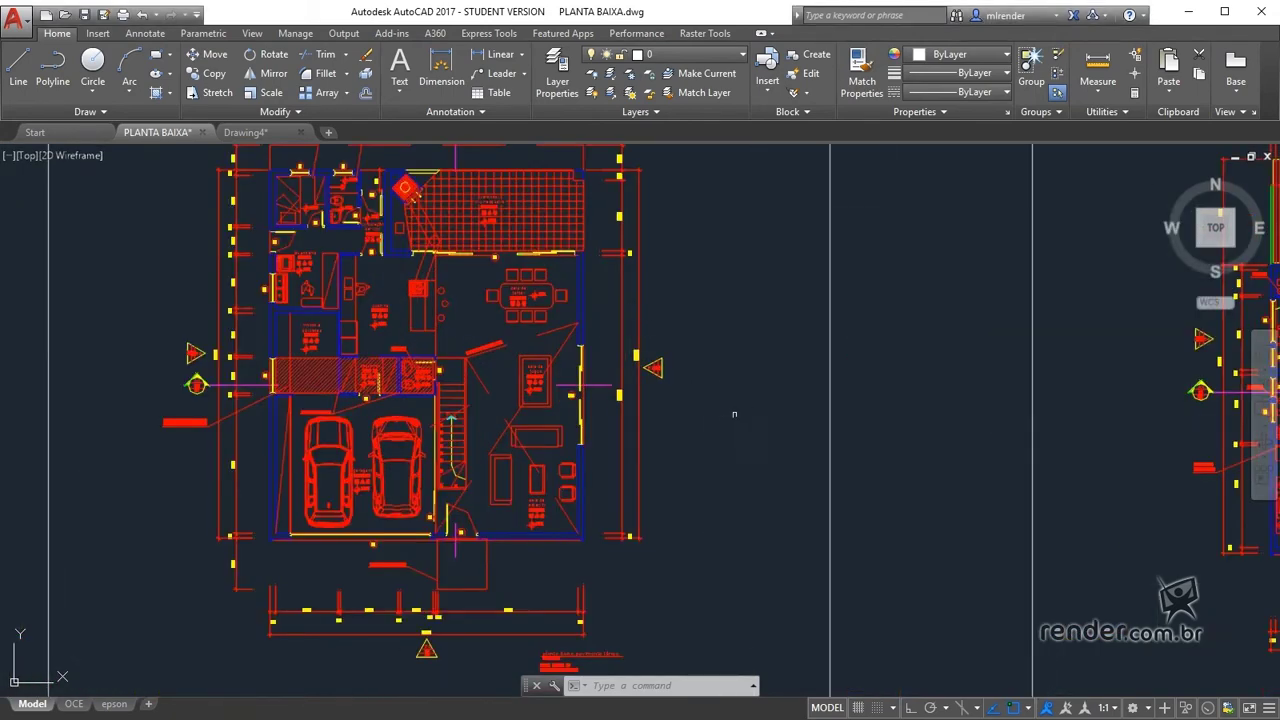
middle_click_drag(720, 410, 757, 466)
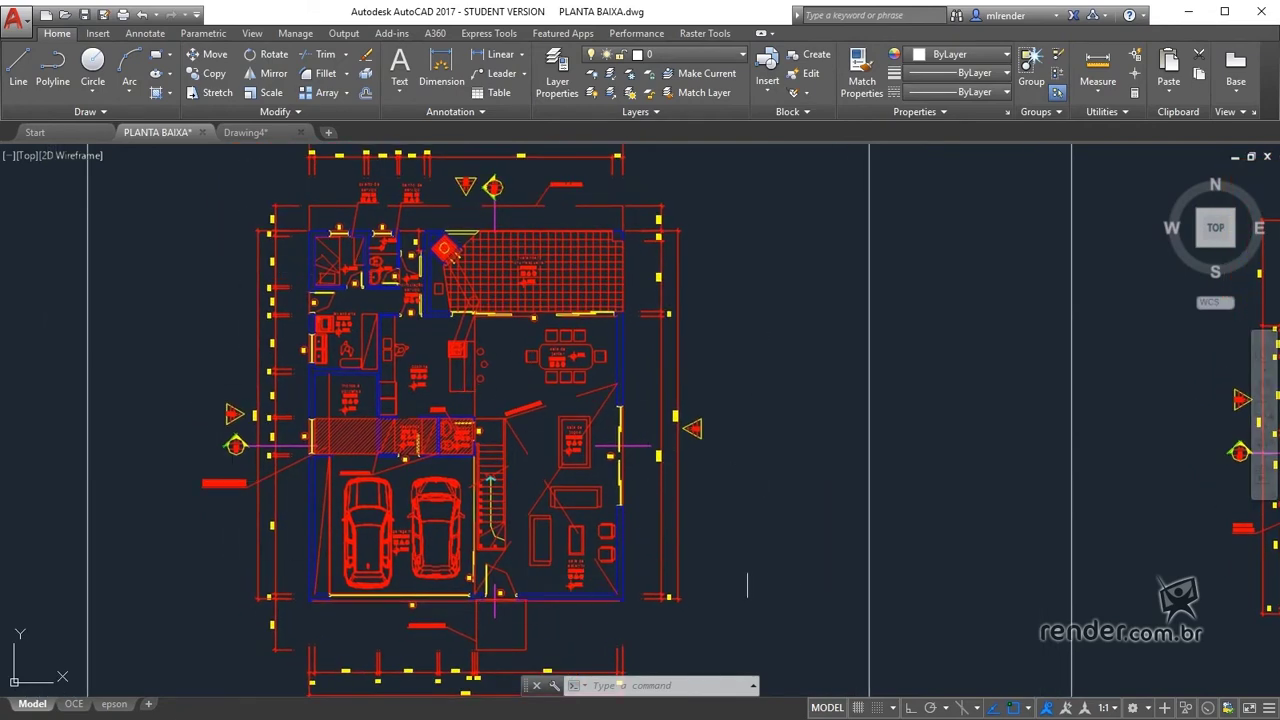
middle_click_drag(771, 600, 771, 236)
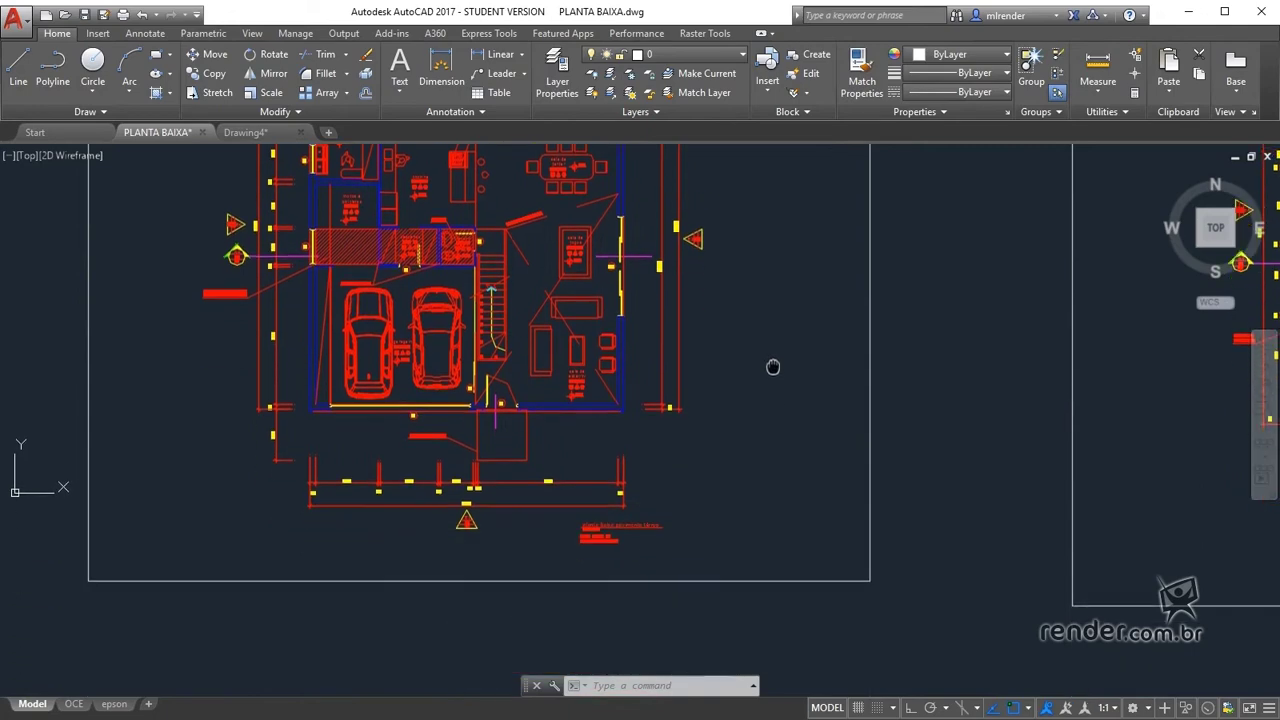
mouse_move(734, 608)
middle_mouse_down()
mouse_move(746, 397)
mouse_move(994, 386)
mouse_move(451, 366)
middle_mouse_up()
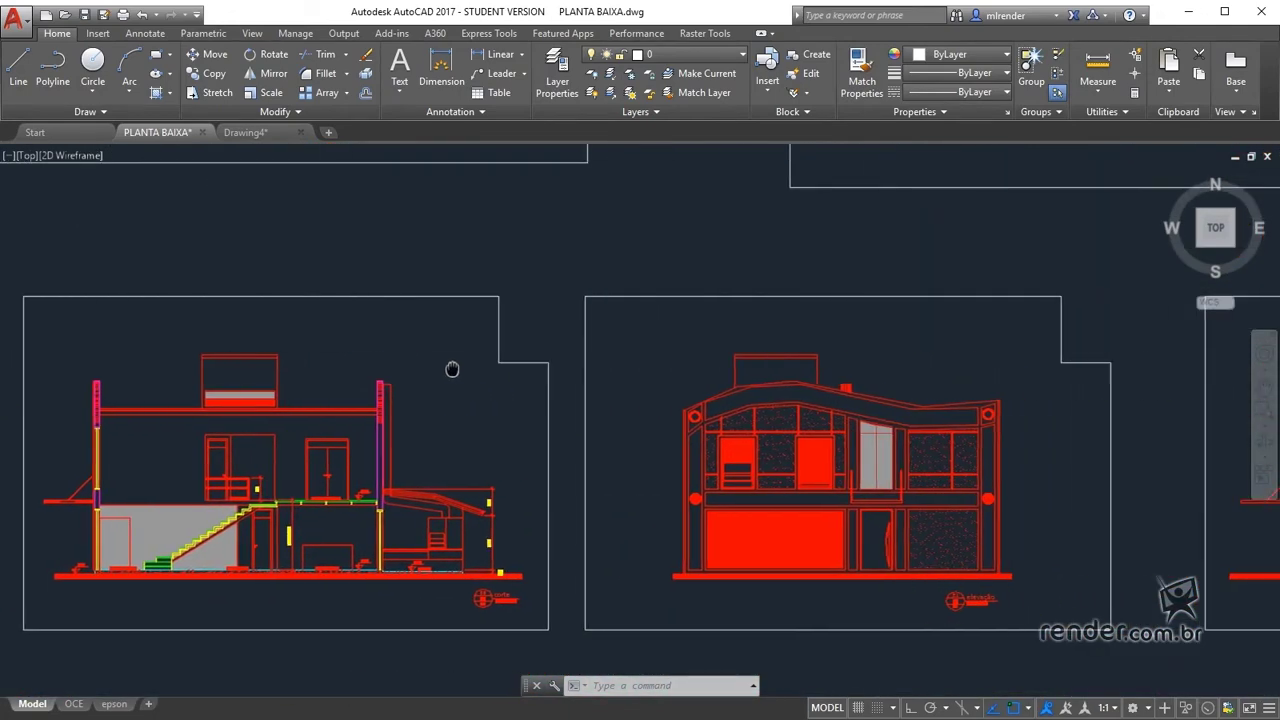
scroll(487, 353, "down", 5)
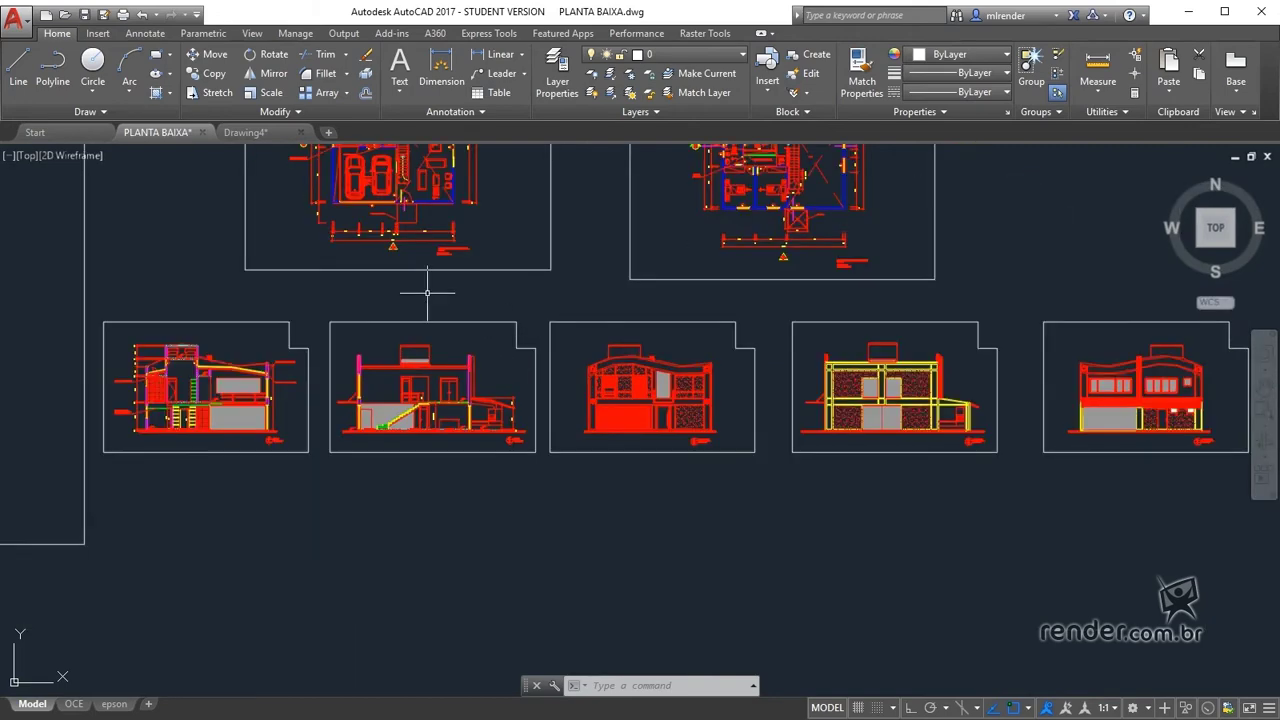
mouse_move(429, 286)
middle_mouse_down()
mouse_move(743, 406)
mouse_move(748, 420)
middle_mouse_up()
scroll(748, 420, "down", 2)
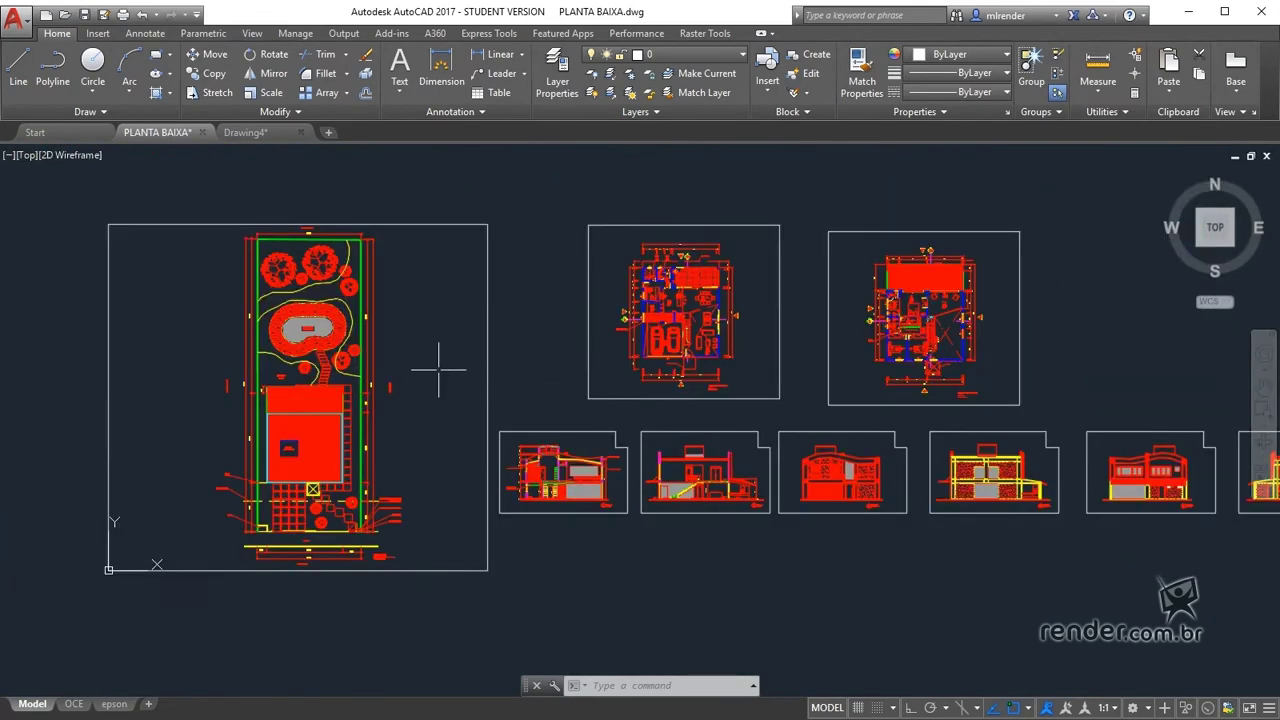
Zoom in and out on the site plan's roof and garden
scroll(282, 458, "up", 6)
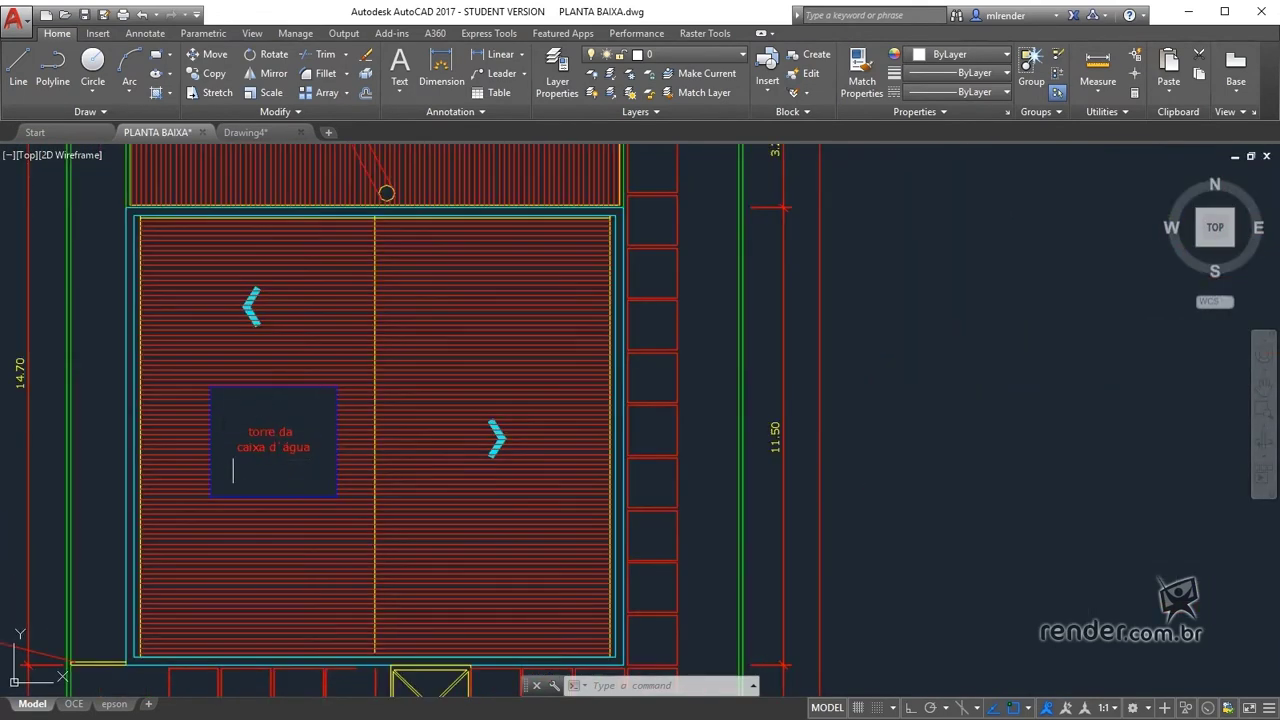
scroll(677, 414, "down", 2)
scroll(677, 414, "down", 2)
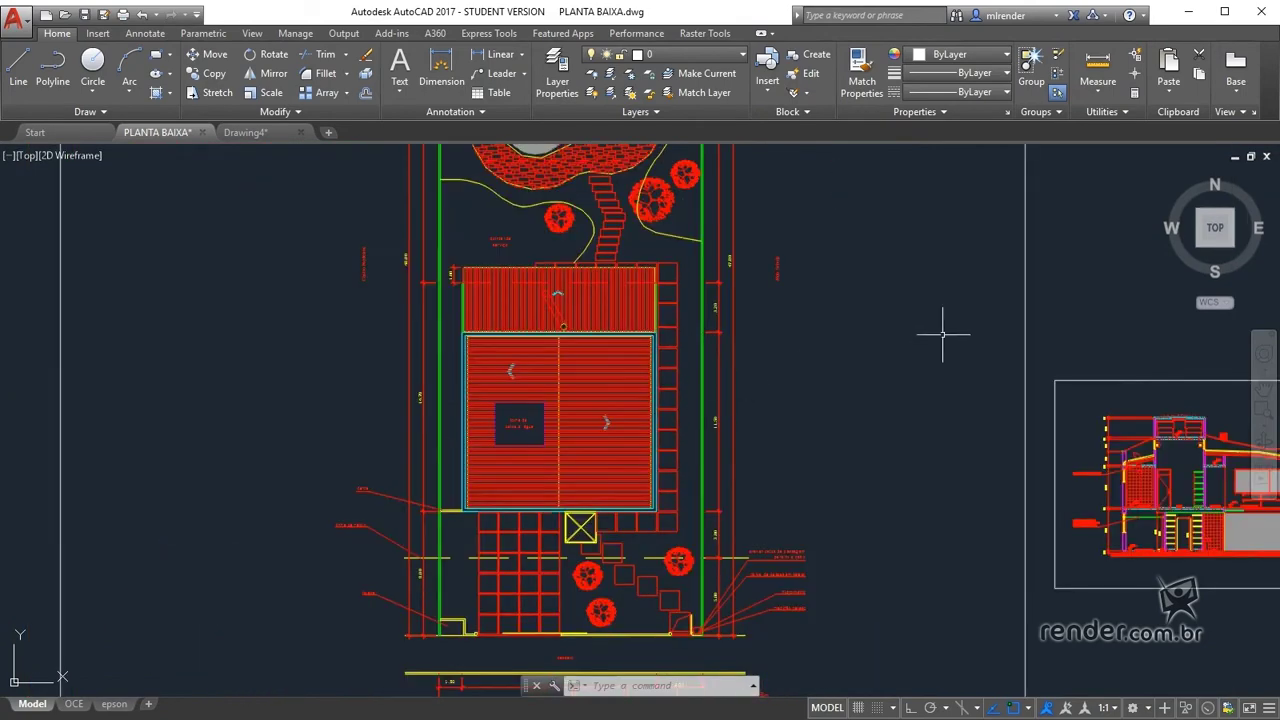
scroll(515, 218, "up", 2)
scroll(515, 218, "up", 2)
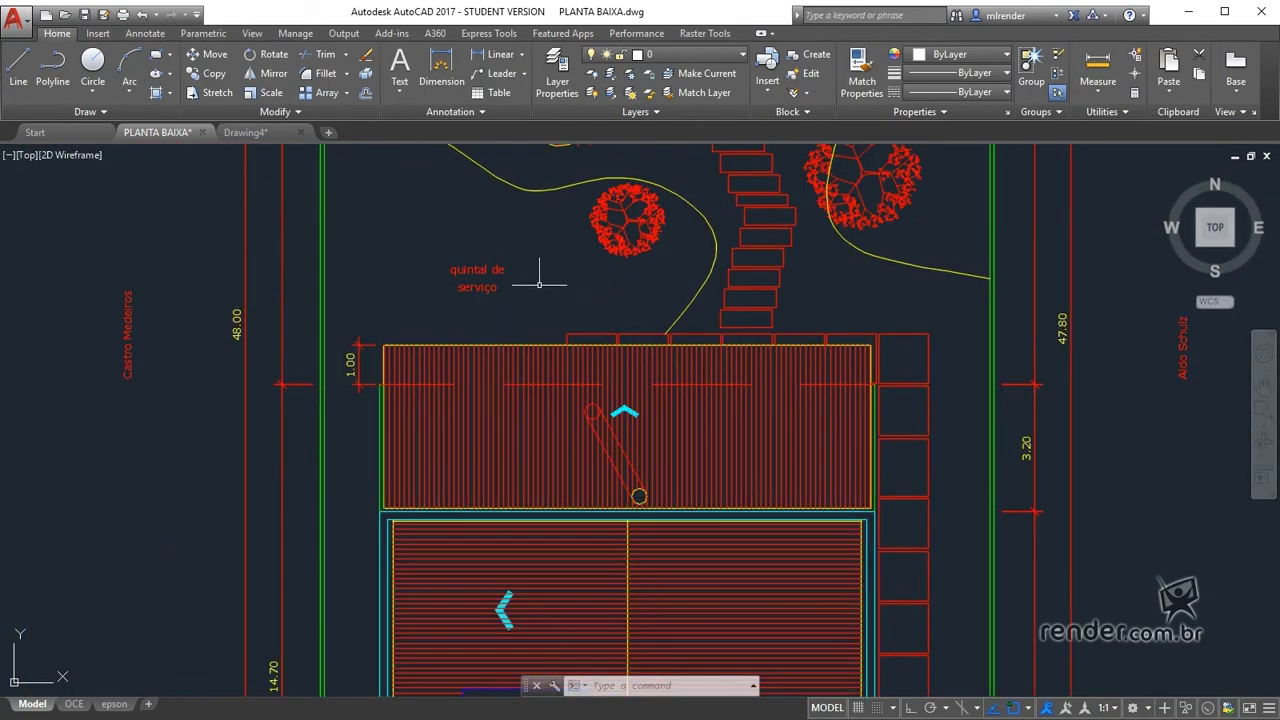
scroll(867, 380, "down", 4)
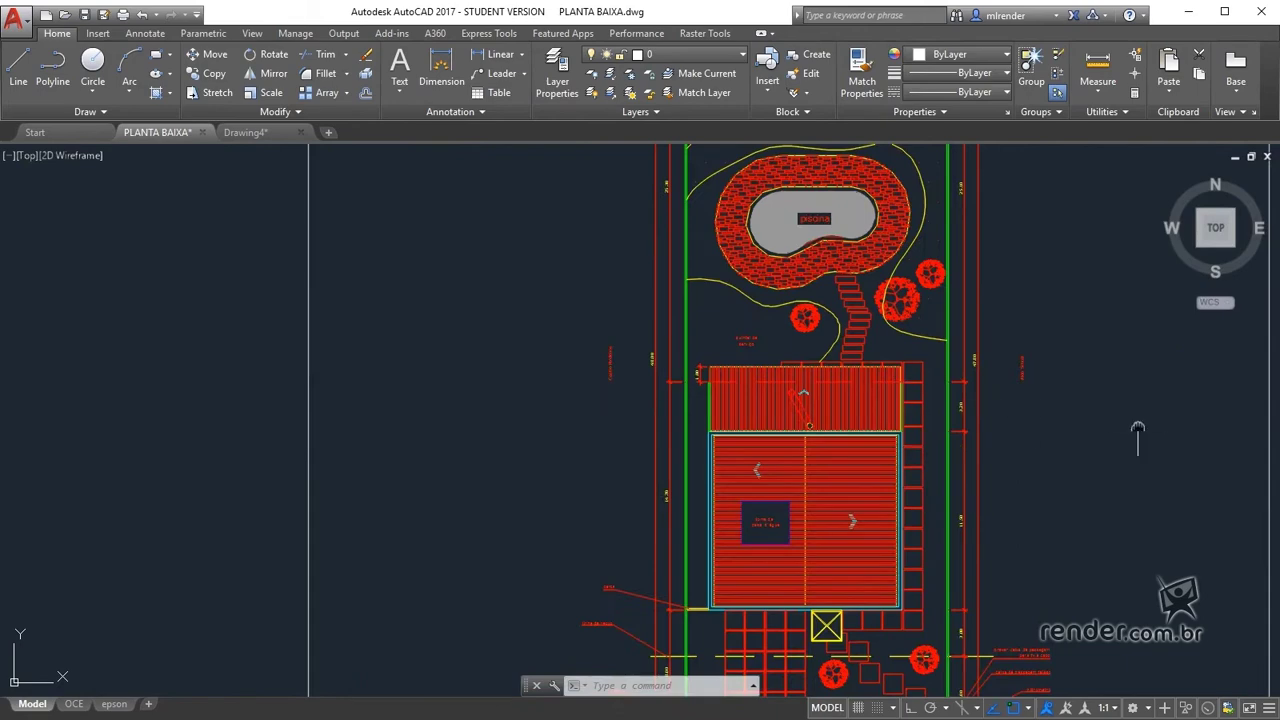
Pan and zoom so the site plan appears larger beside the floor plans
mouse_move(1137, 437)
middle_mouse_down()
mouse_move(657, 343)
mouse_move(486, 343)
middle_mouse_up()
scroll(585, 367, "down", 2)
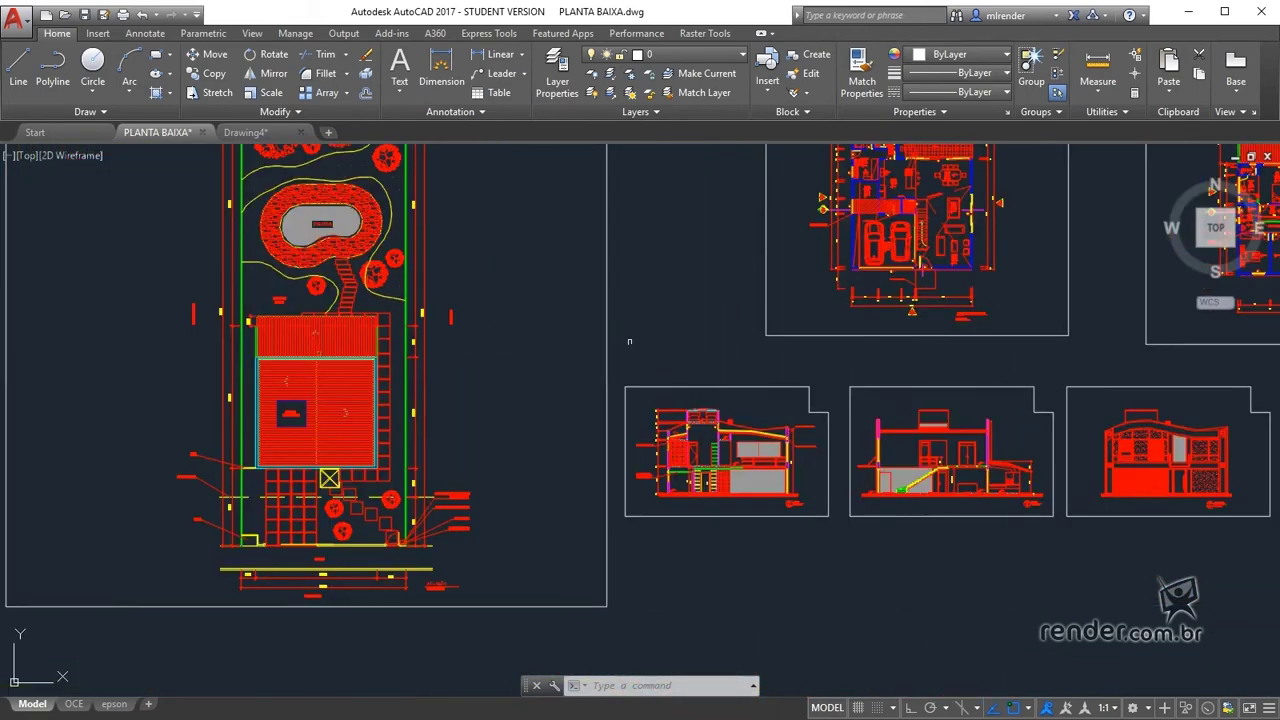
middle_click_drag(717, 314, 594, 434)
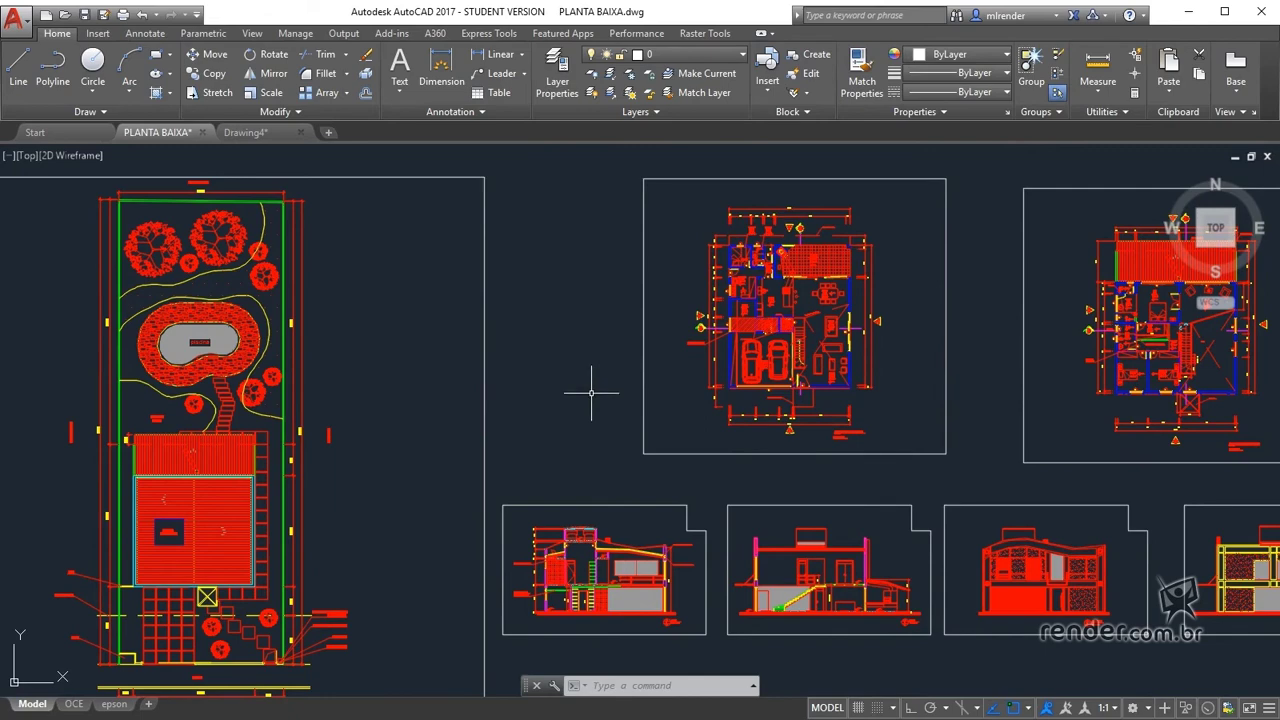
Zoom in on the upper part of the ground-floor plan, then zoom back out
scroll(853, 360, "up", 2)
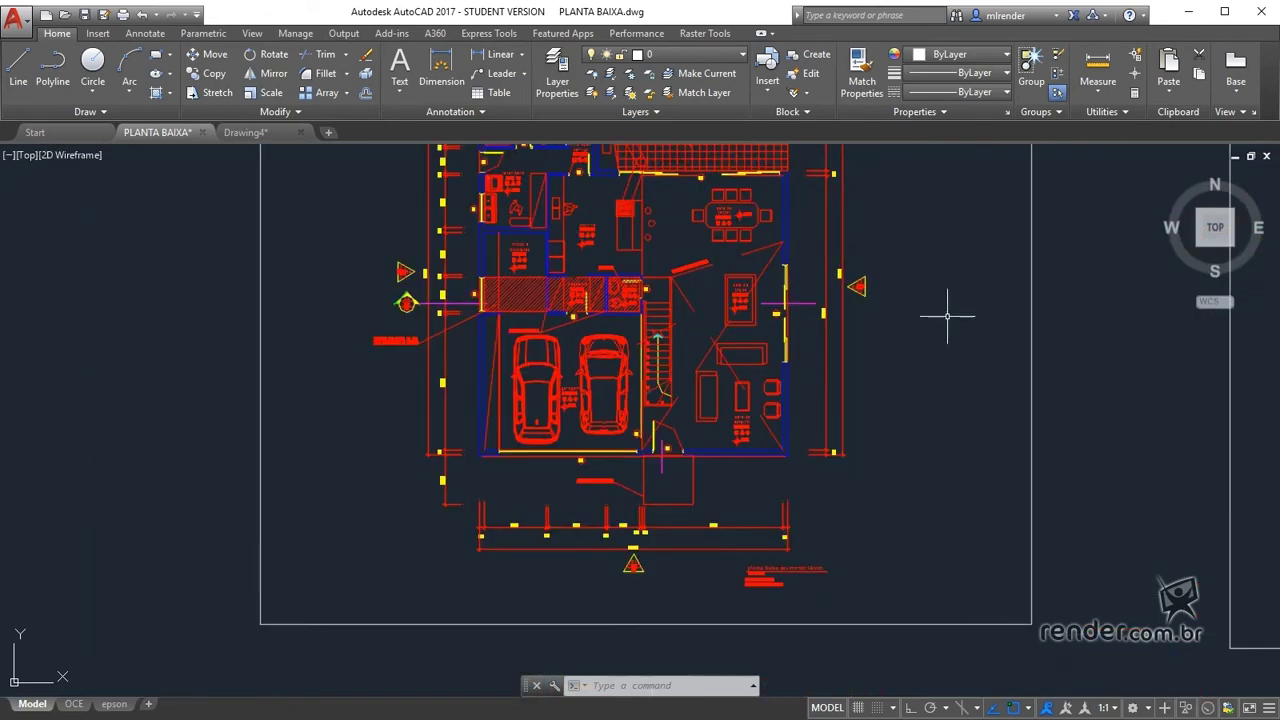
scroll(922, 343, "up", 2)
middle_click_drag(929, 283, 916, 425)
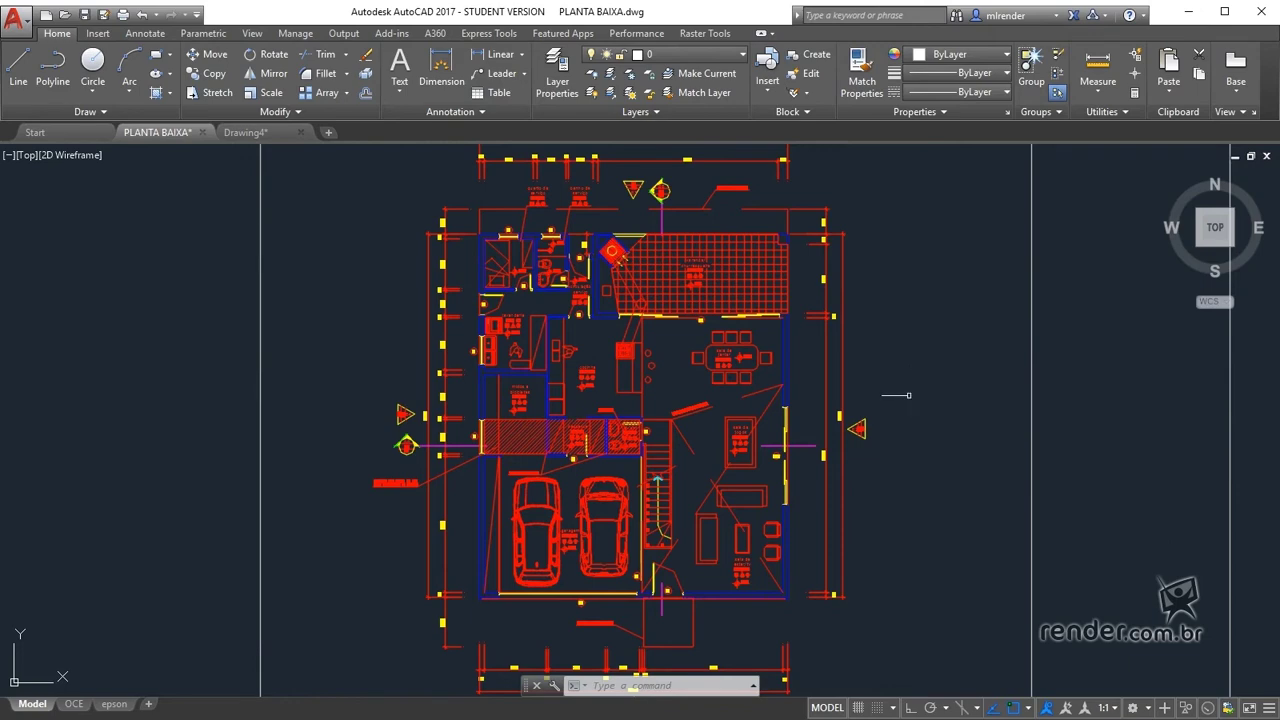
scroll(873, 410, "up", 4)
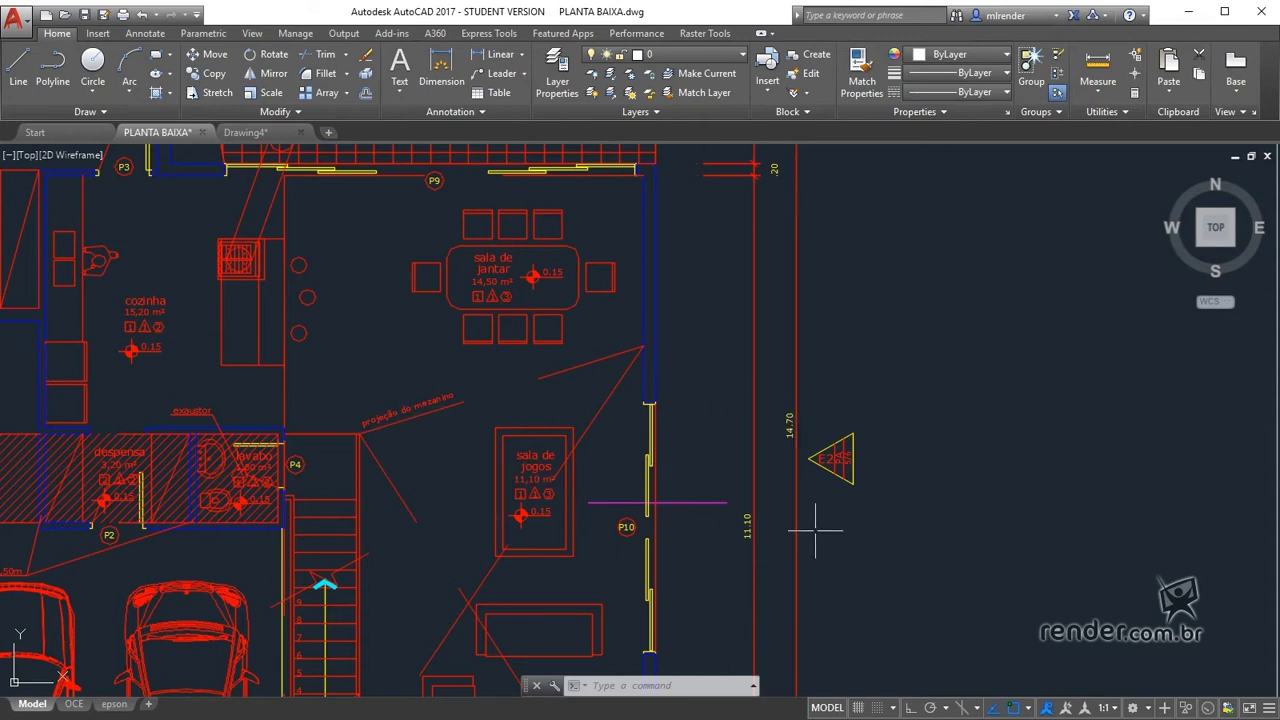
scroll(790, 505, "down", 3)
scroll(768, 492, "down", 2)
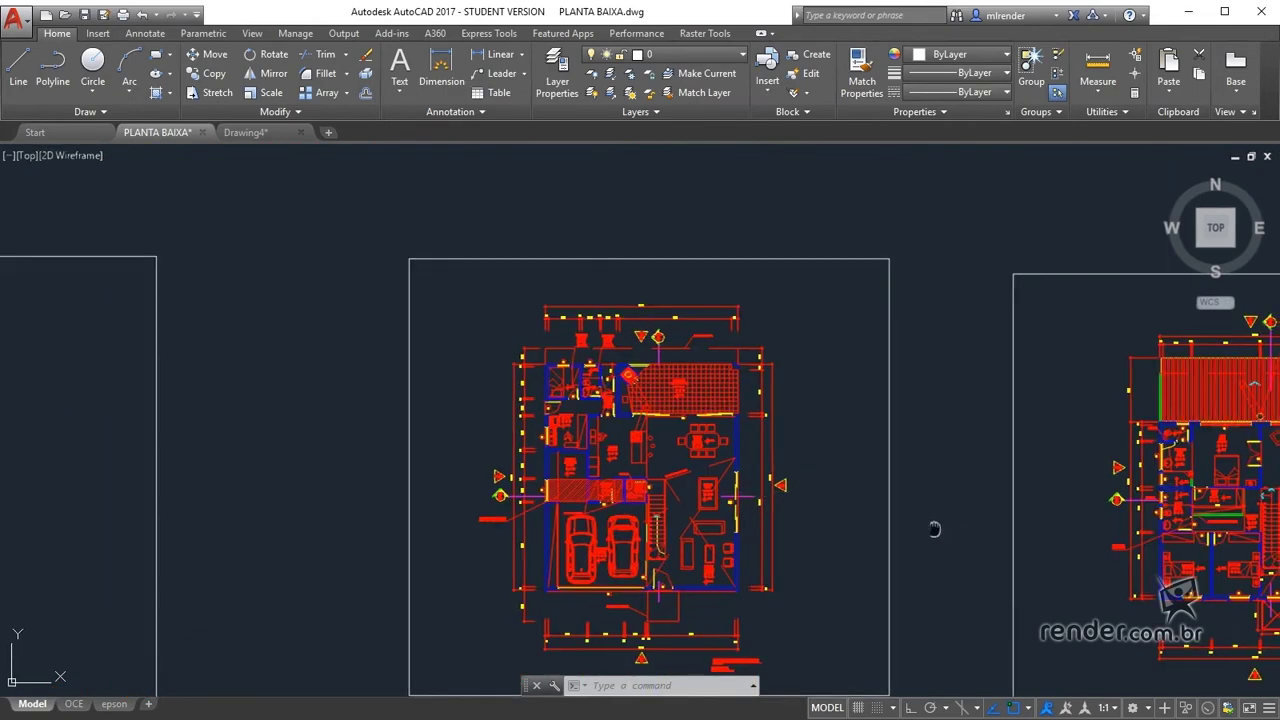
Look over the upper-floor plan's dimensions and title, then zoom into the front elevation
middle_click_drag(934, 526, 441, 440)
scroll(731, 425, "up", 4)
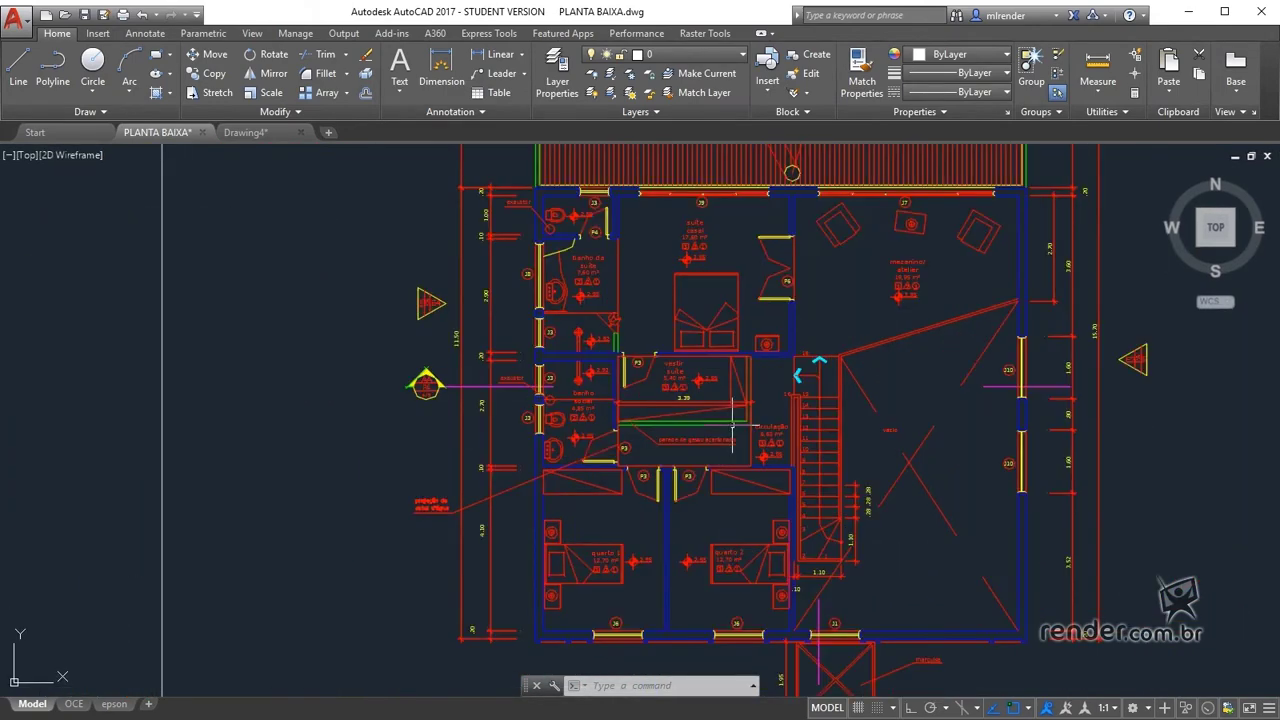
middle_click_drag(687, 650, 652, 275)
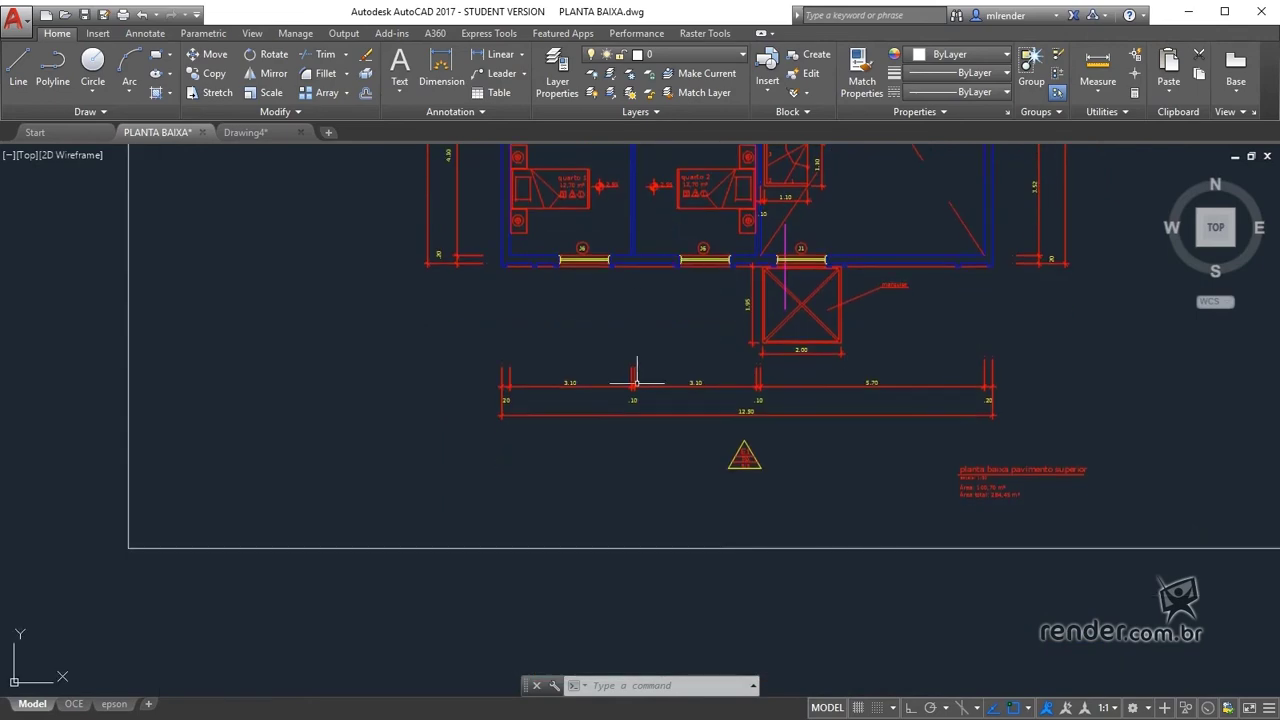
scroll(636, 382, "down", 4)
middle_click_drag(520, 640, 503, 387)
scroll(503, 387, "up", 4)
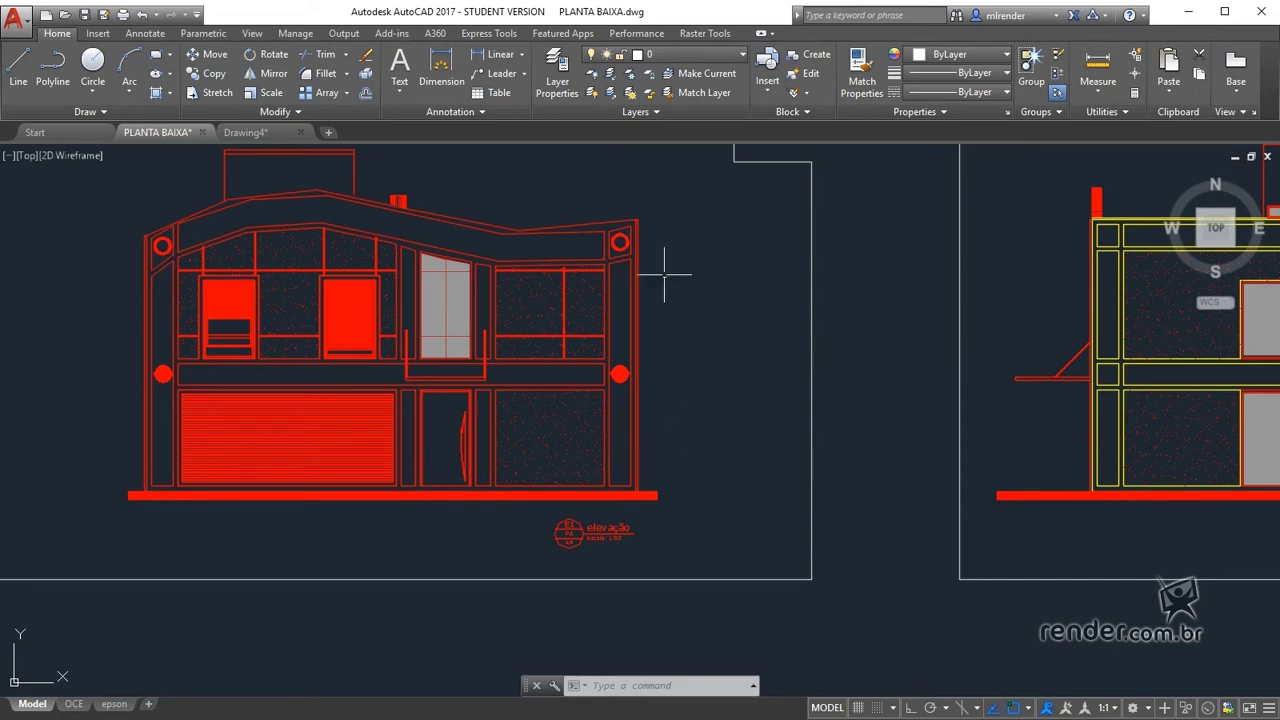
scroll(623, 190, "down", 4)
middle_click_drag(623, 190, 472, 336)
scroll(472, 336, "up", 3)
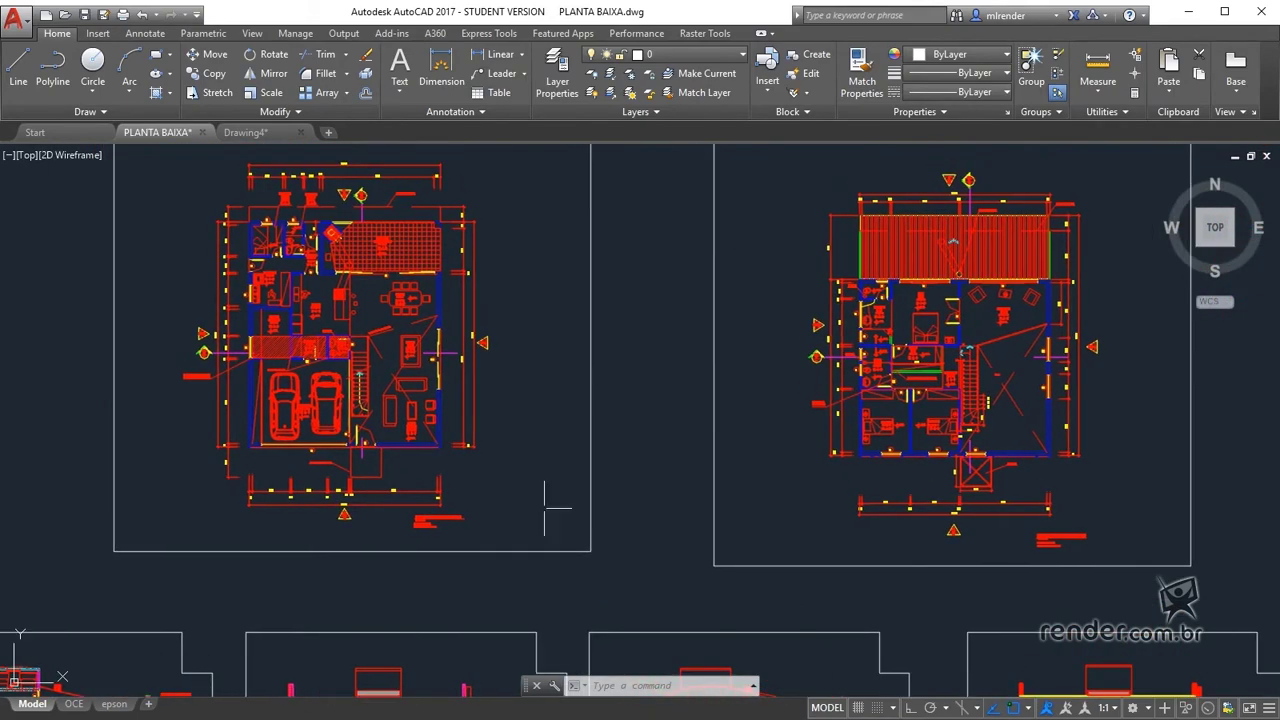
scroll(472, 336, "up", 3)
scroll(472, 336, "up", 2)
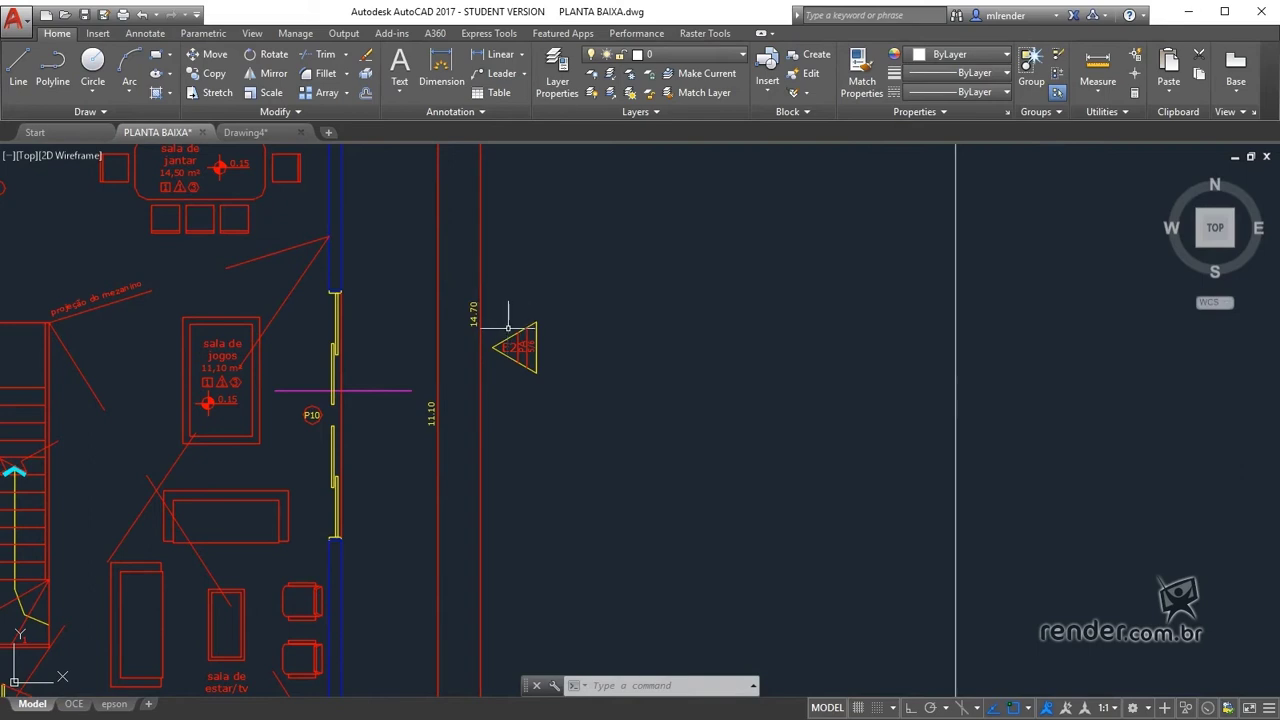
scroll(586, 449, "down", 2)
scroll(629, 491, "down", 2)
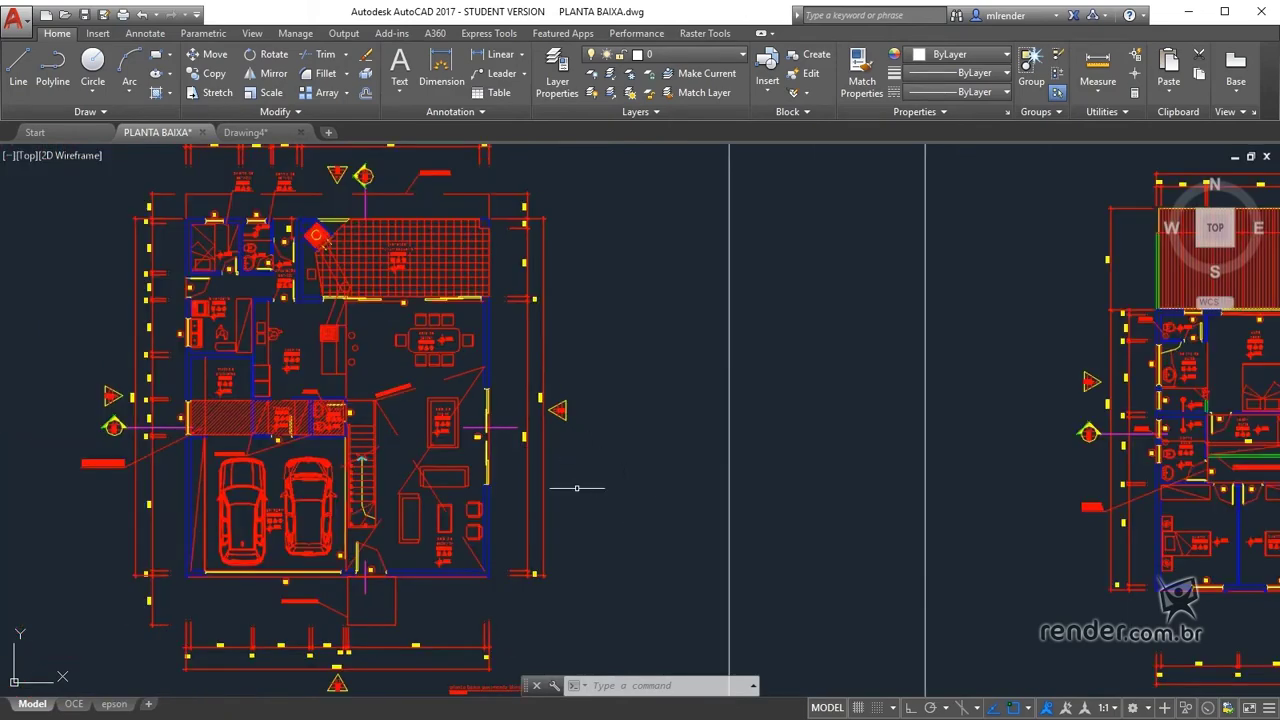
scroll(345, 394, "up", 2)
scroll(583, 495, "up", 2)
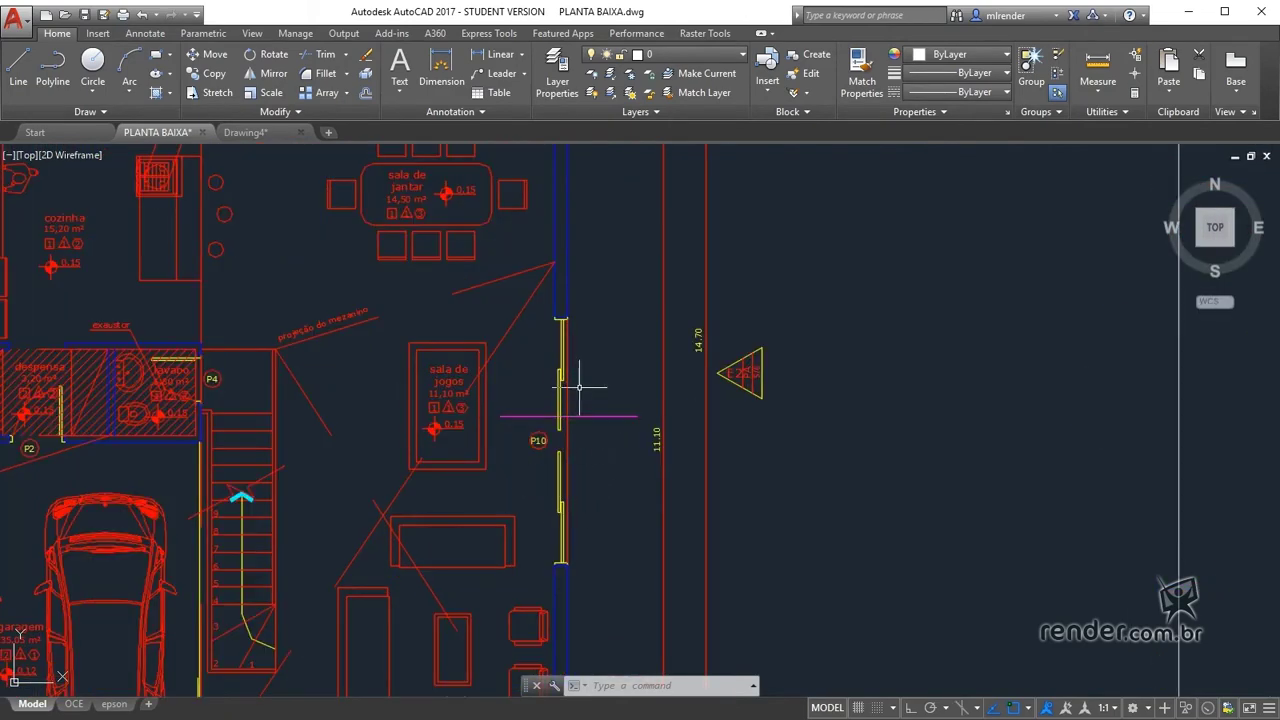
middle_click_drag(224, 295, 855, 395)
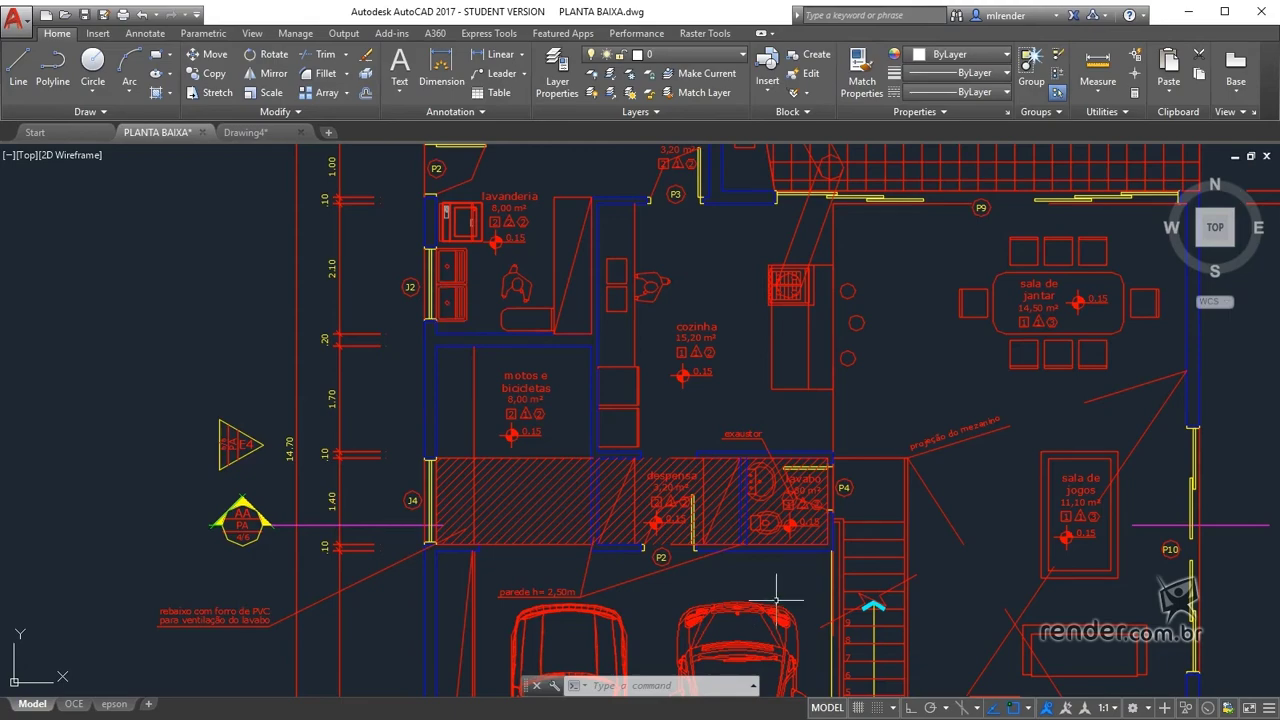
scroll(776, 600, "down", 2)
middle_click_drag(840, 640, 440, 203)
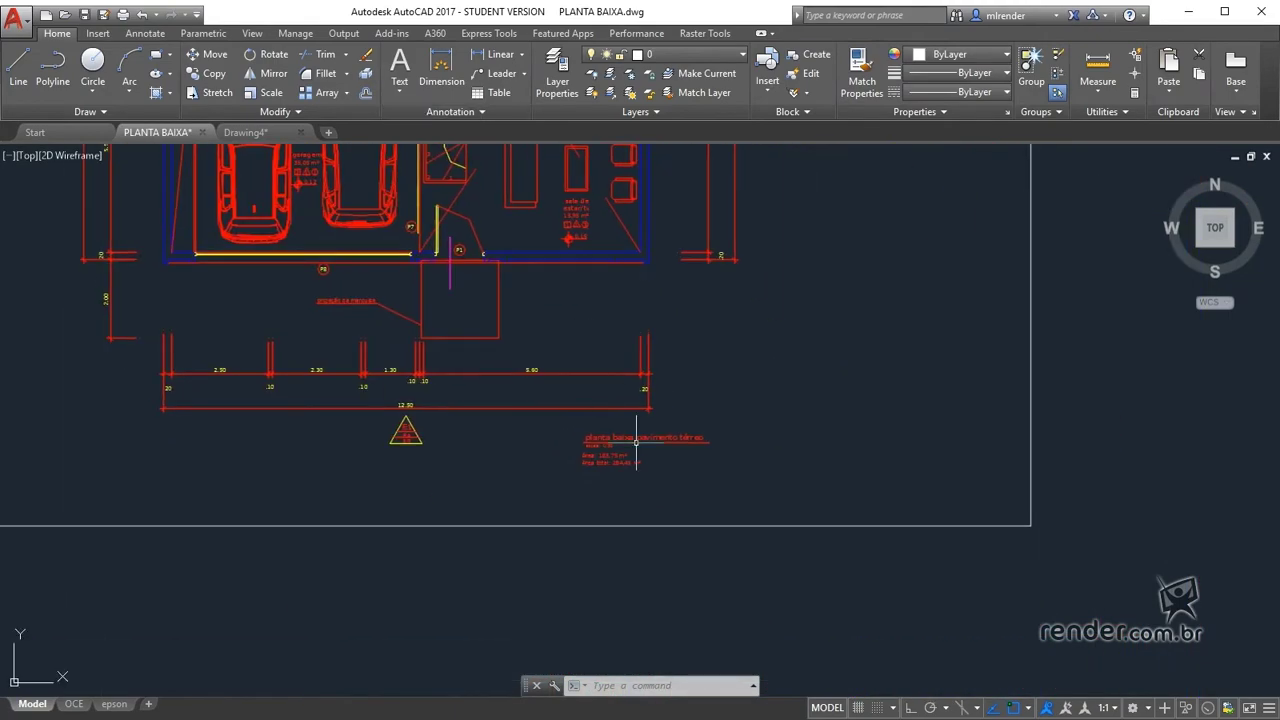
middle_click_drag(712, 586, 700, 250)
middle_click_drag(700, 560, 352, 271)
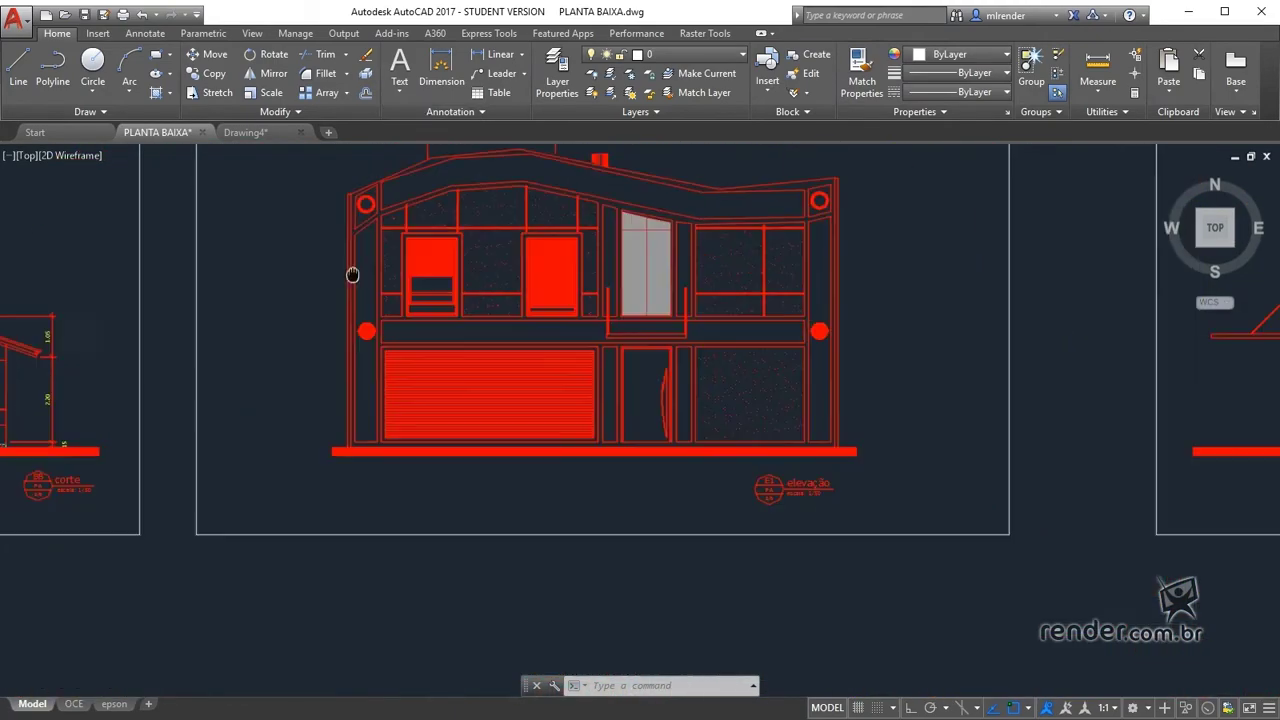
scroll(340, 278, "up", 1)
scroll(491, 292, "up", 4)
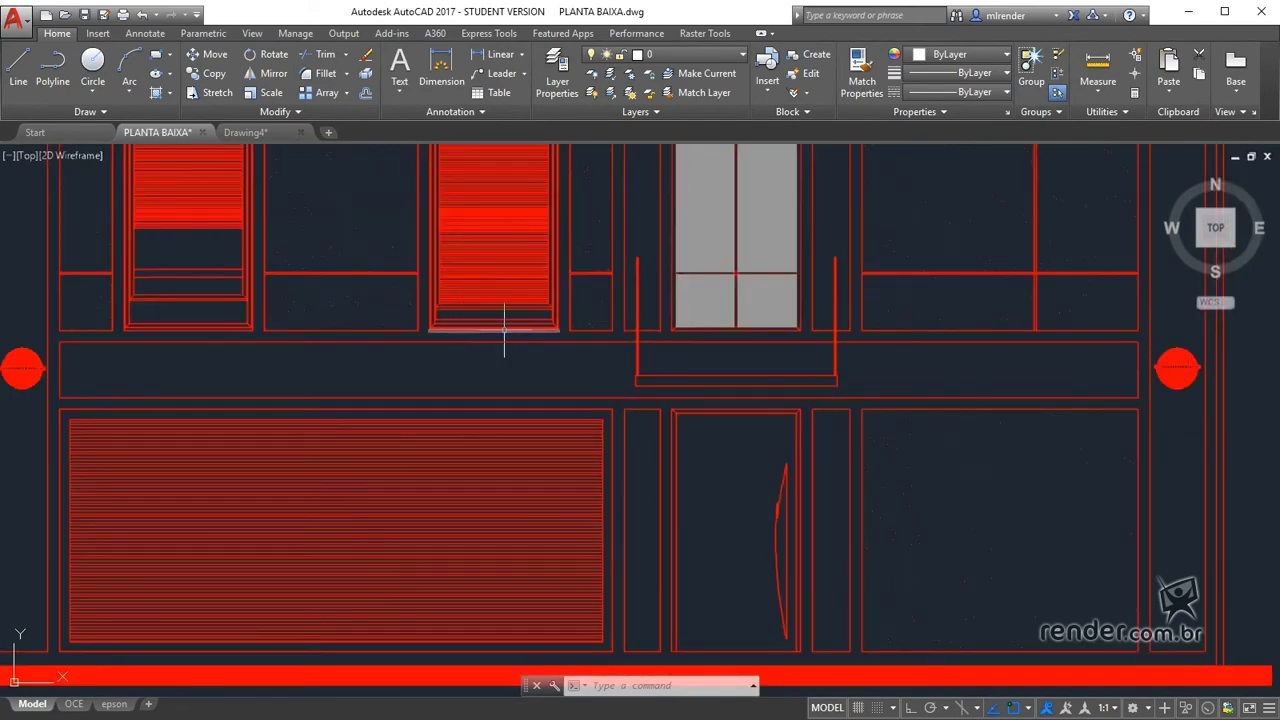
Zoom out from the facade windows and centre the ground-floor plan with its two-car garage
scroll(611, 392, "down", 4)
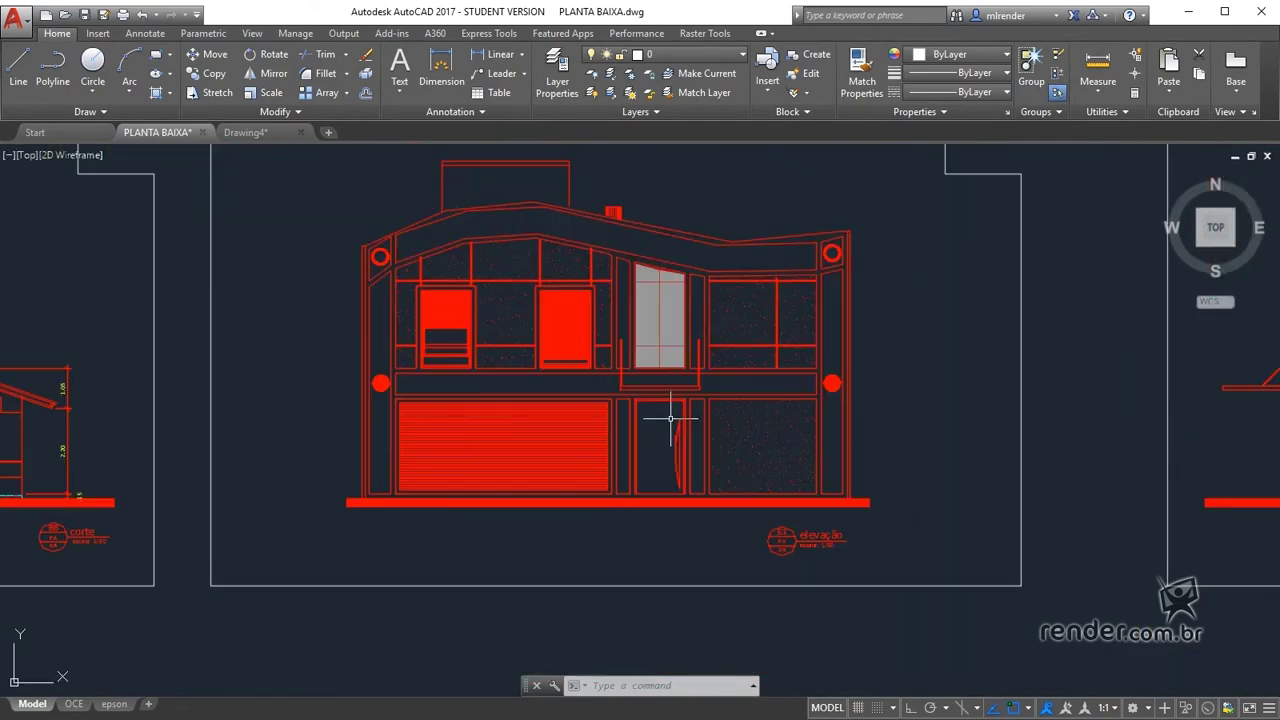
scroll(468, 384, "down", 3)
scroll(350, 375, "up", 1)
middle_click_drag(350, 375, 960, 441)
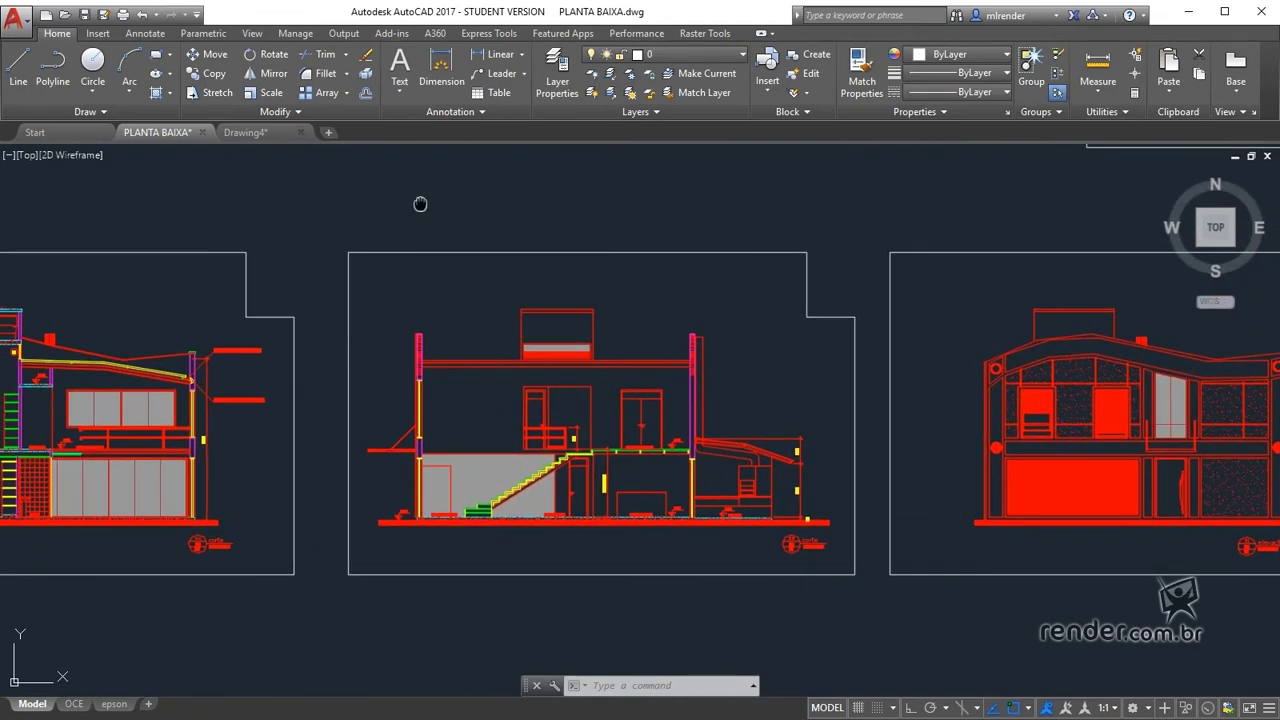
middle_click_drag(420, 204, 660, 527)
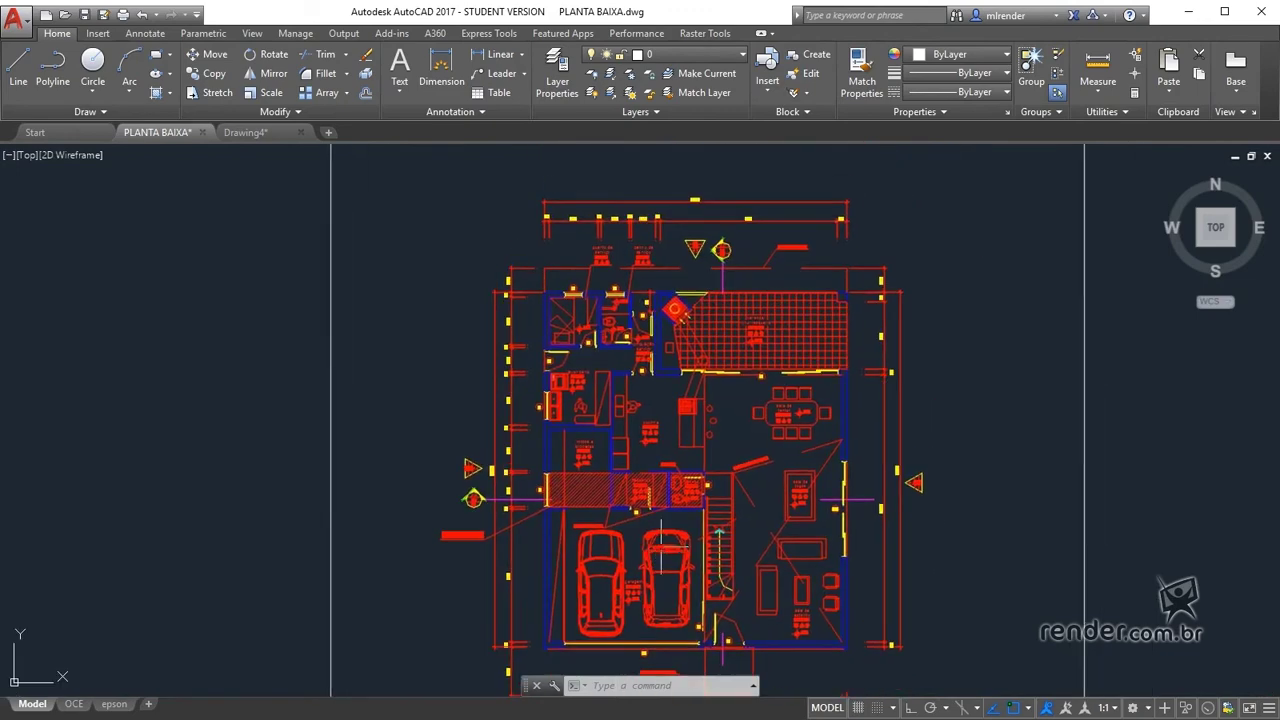
Zoom into the ground-floor rooms and the garage end of the plan
scroll(635, 493, "up", 4)
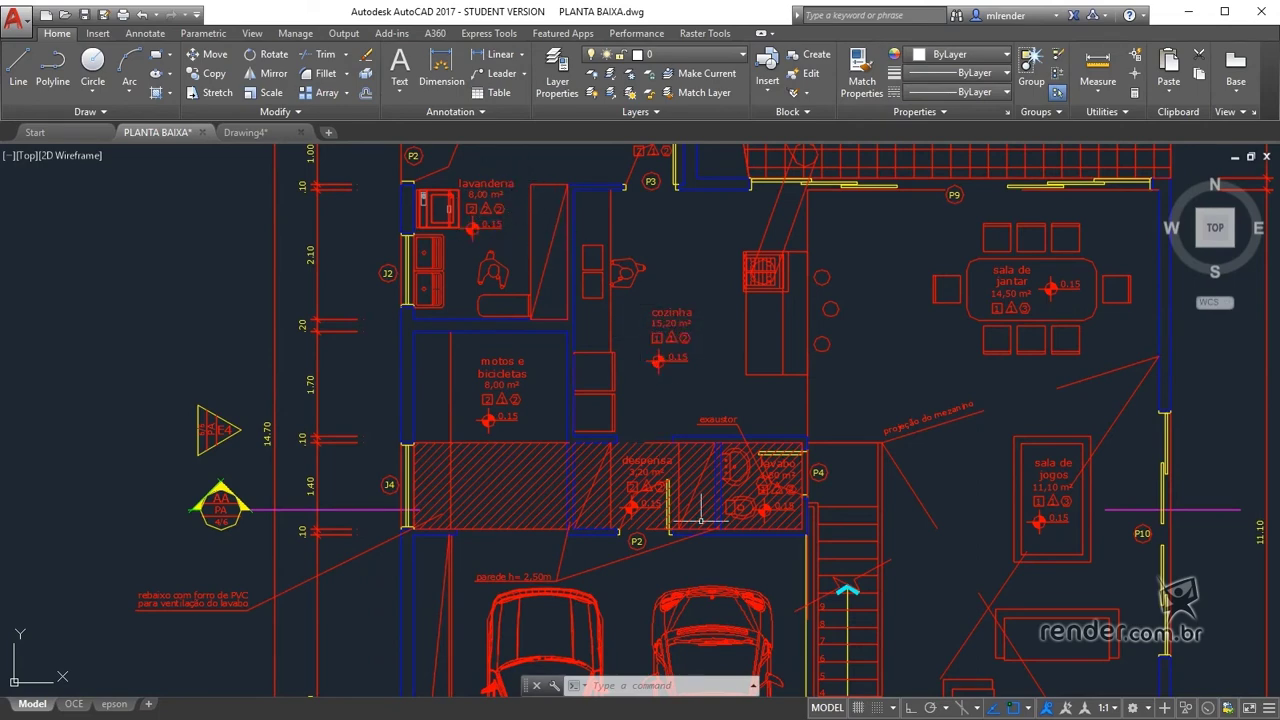
scroll(740, 574, "down", 2)
middle_click_drag(752, 614, 752, 274)
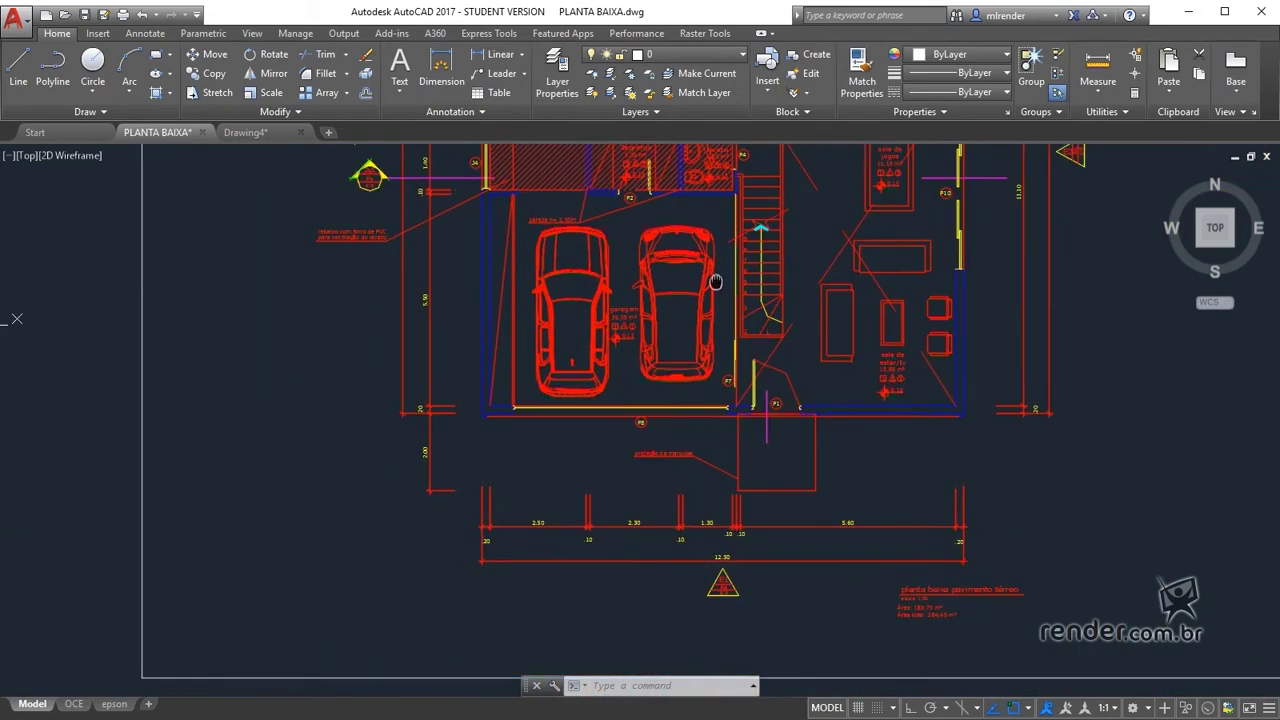
scroll(747, 537, "down", 1)
scroll(747, 537, "down", 1)
scroll(800, 395, "up", 1)
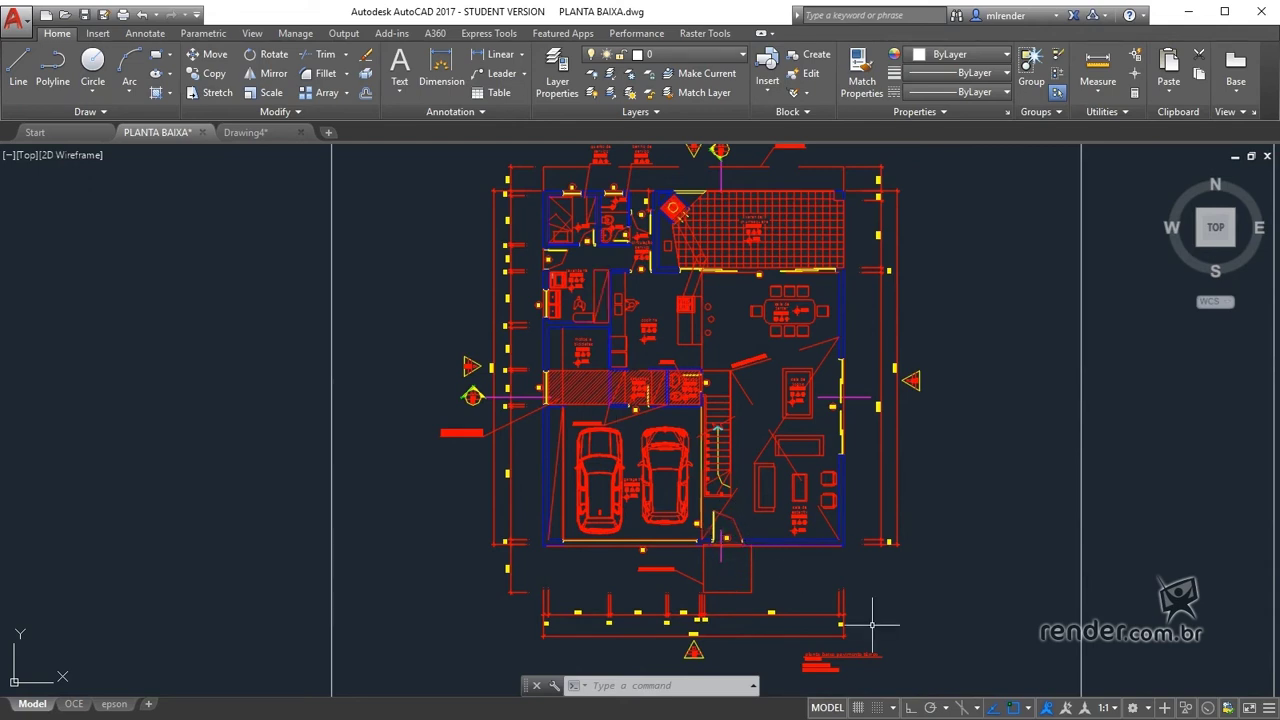
Pan to centre the staircase section between the side and front elevations
middle_click_drag(872, 625, 872, 625)
middle_click_drag(872, 625, 750, 296)
mouse_move(829, 597)
middle_mouse_down()
mouse_move(851, 580)
mouse_move(826, 370)
middle_mouse_up()
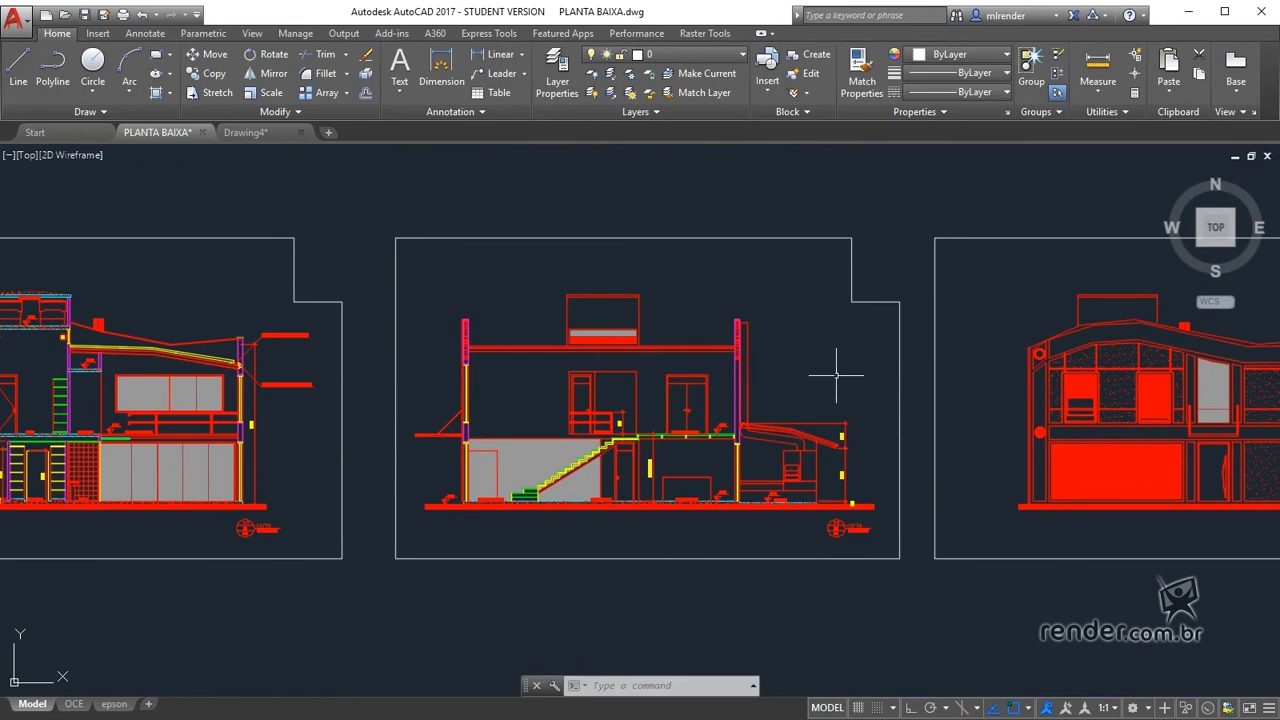
Centre and zoom into the roof plan, then select its roof hatch
mouse_move(145, 254)
middle_mouse_down()
mouse_move(666, 394)
mouse_move(1151, 480)
middle_mouse_up()
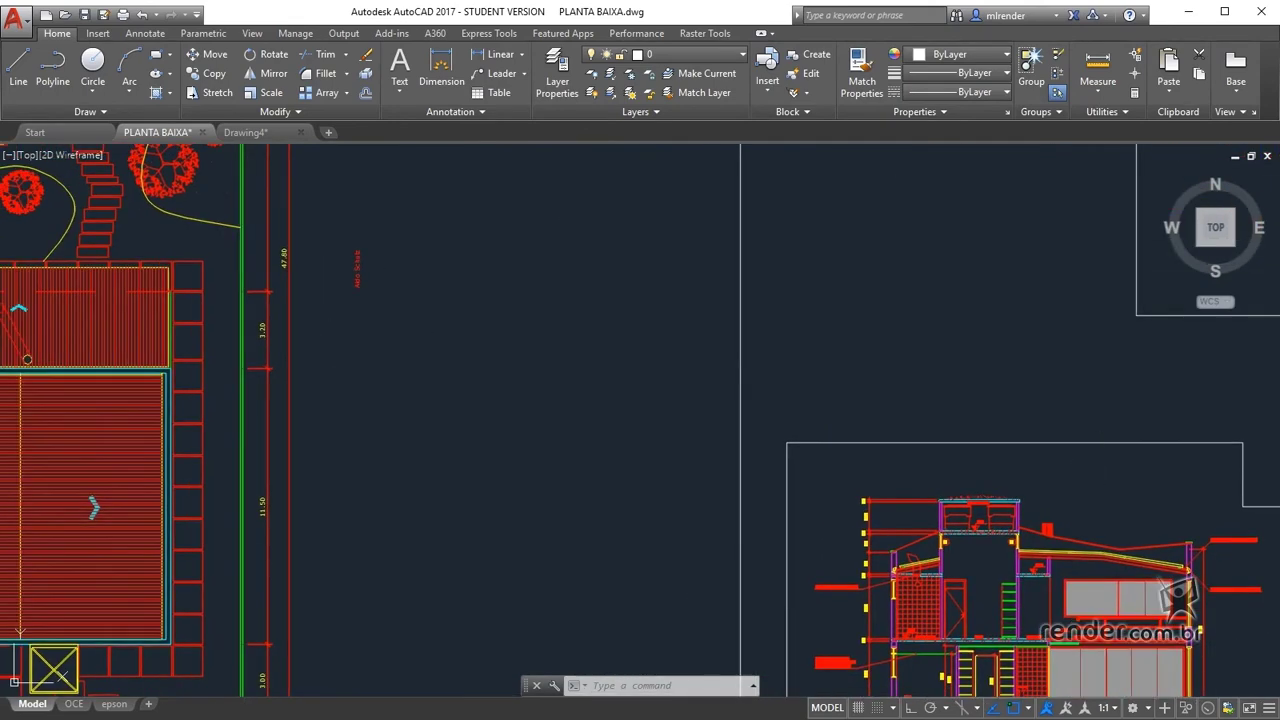
middle_click_drag(322, 526, 727, 440)
scroll(666, 414, "up", 2)
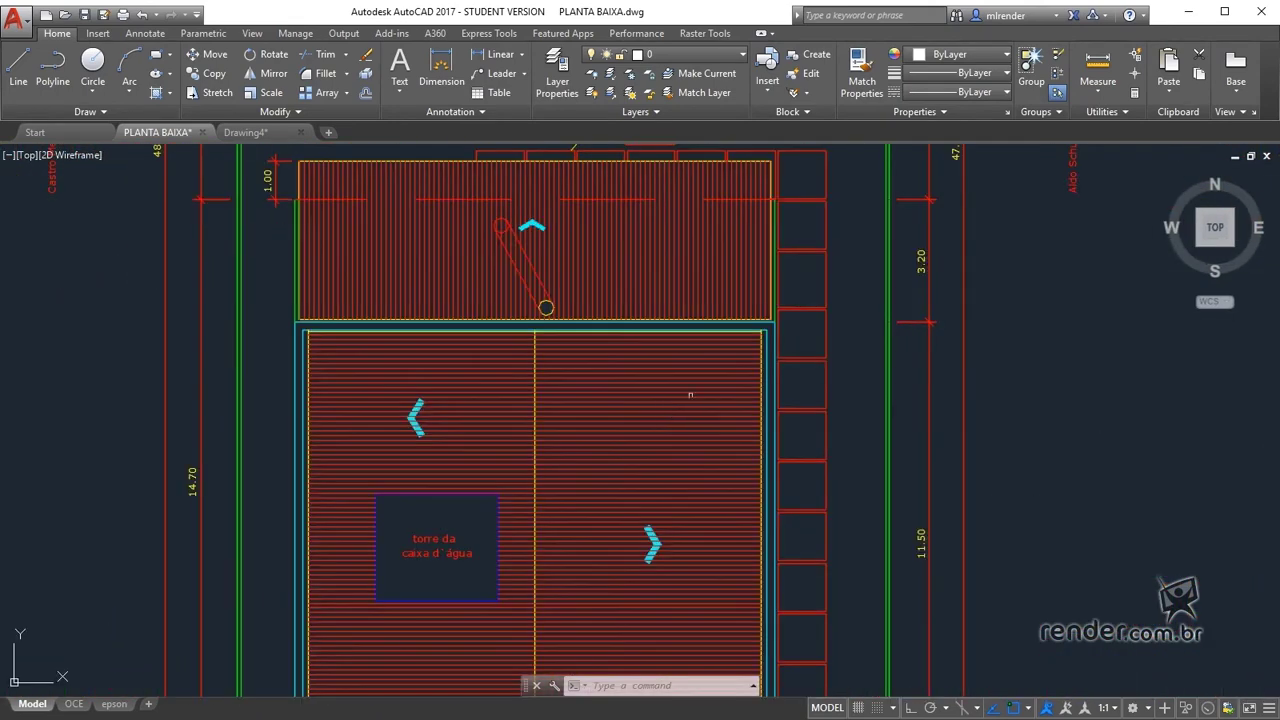
scroll(732, 353, "down", 2)
left_click(732, 353)
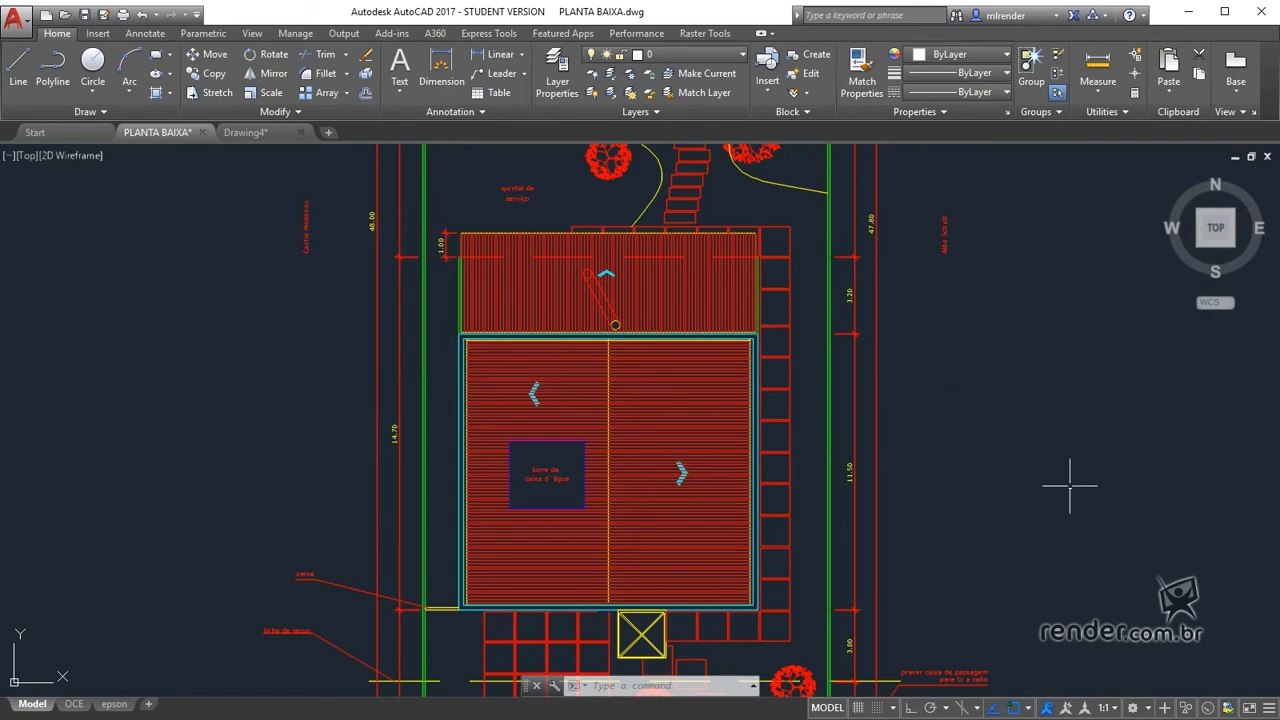
Pan back to the elevations and zoom out to an overview showing the location map
middle_click_drag(1069, 483, 97, 359)
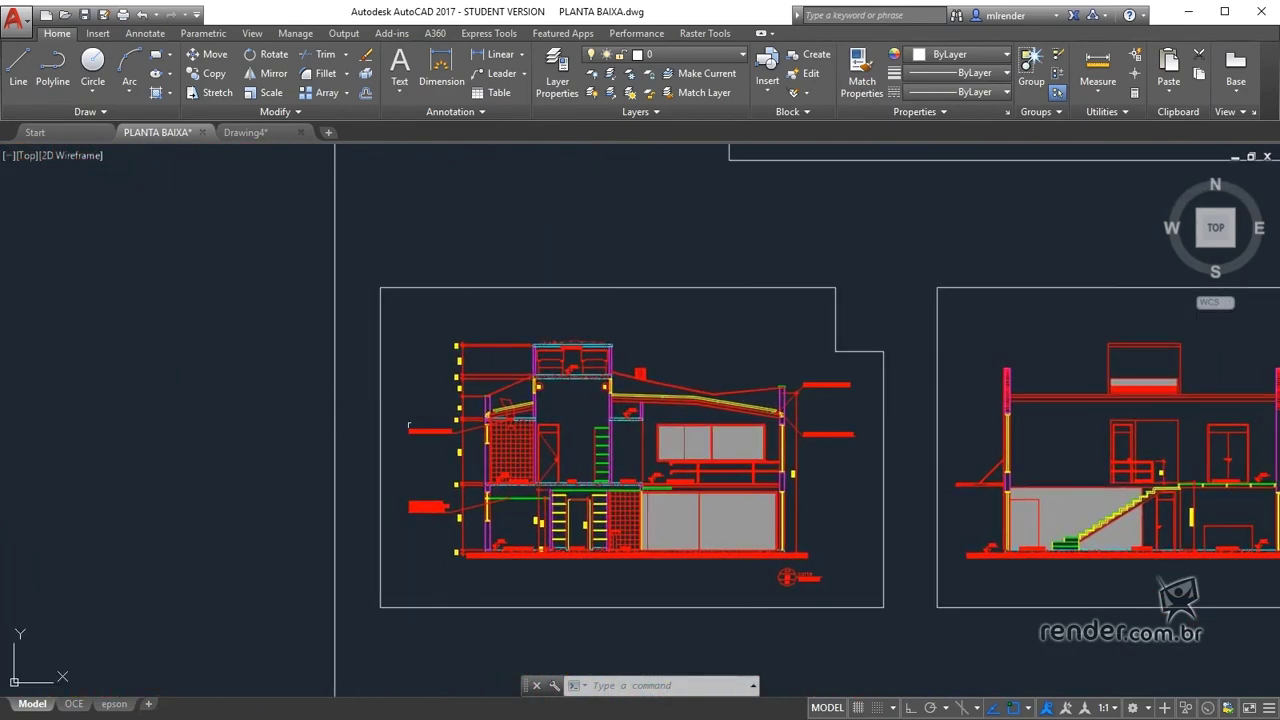
scroll(443, 286, "down", 2)
scroll(729, 286, "down", 1)
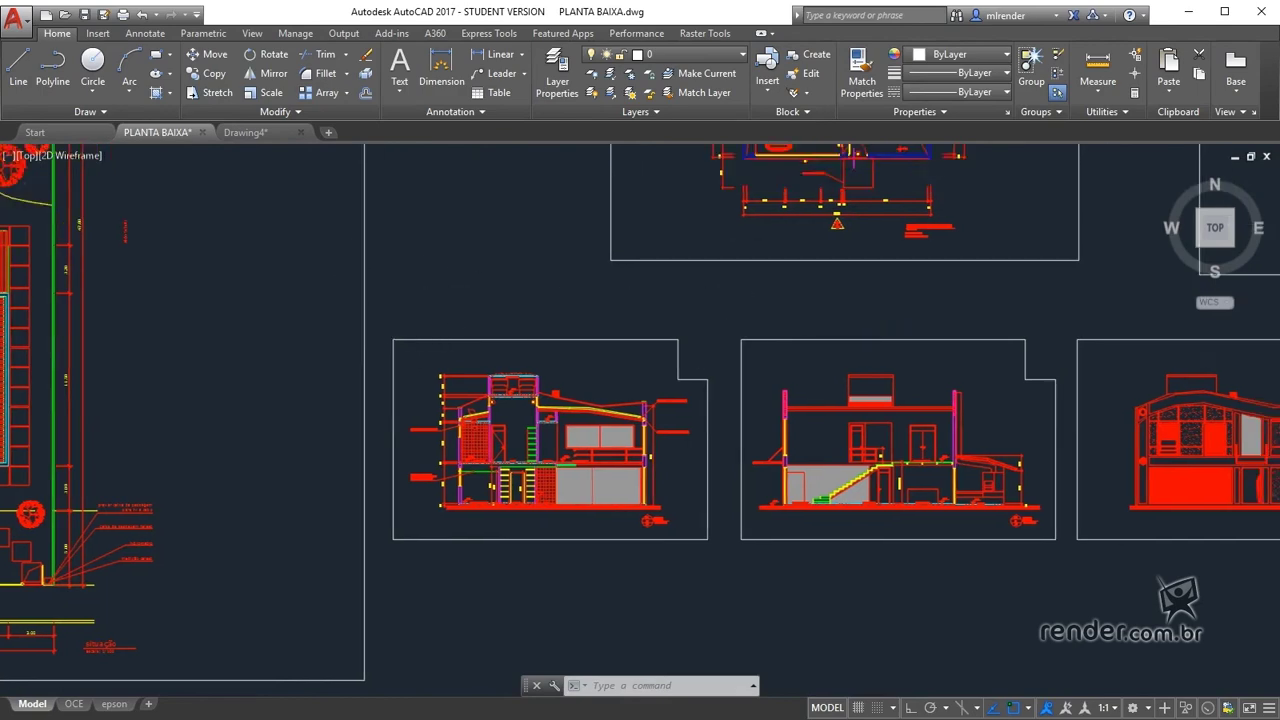
scroll(575, 403, "down", 3)
scroll(831, 215, "down", 2)
Bring the circular location street map into view
scroll(620, 330, "up", 10)
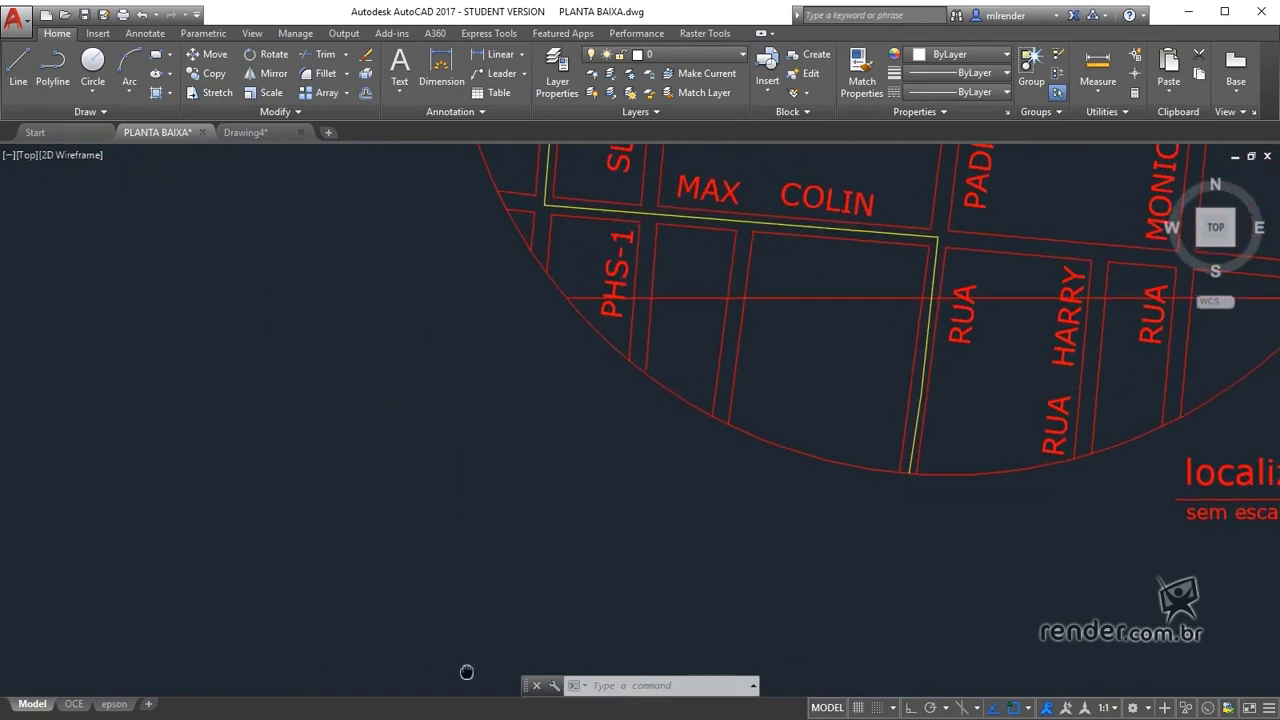
middle_click_drag(874, 257, 577, 515)
scroll(577, 515, "down", 2)
scroll(653, 335, "down", 2)
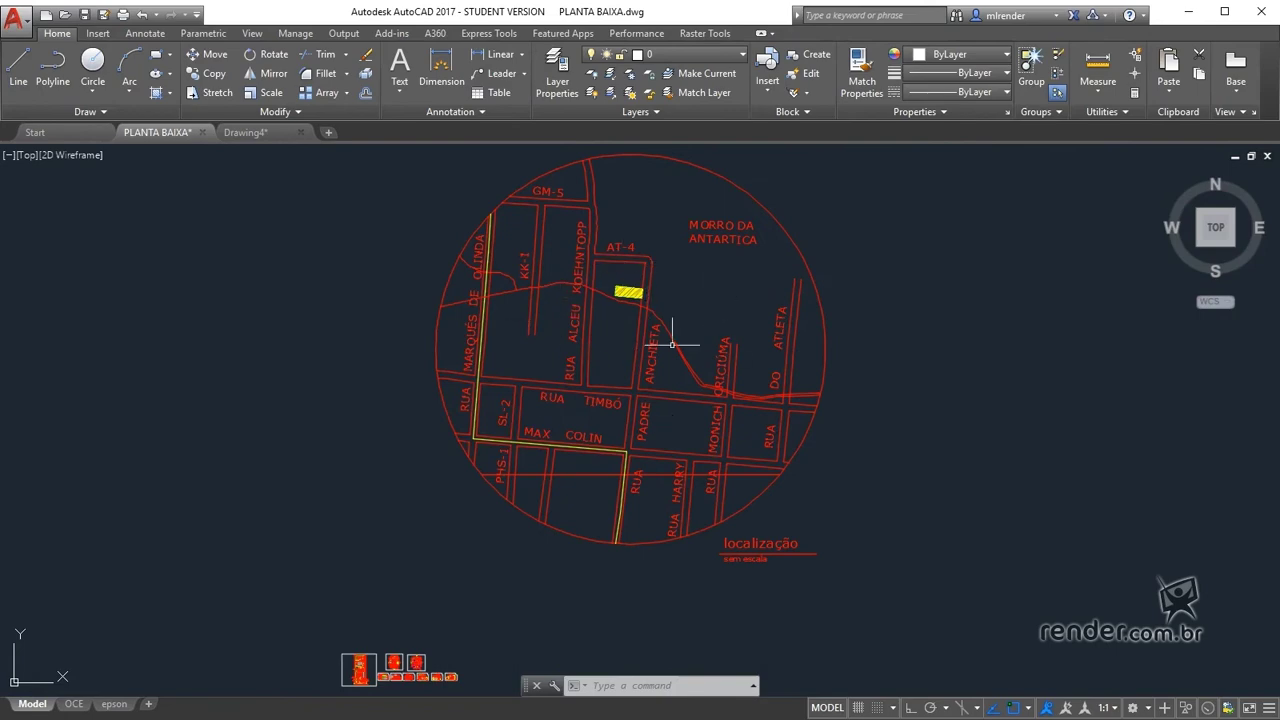
Zoom into the site plan and pan down over the pool, trees and front garden
scroll(335, 670, "up", 8)
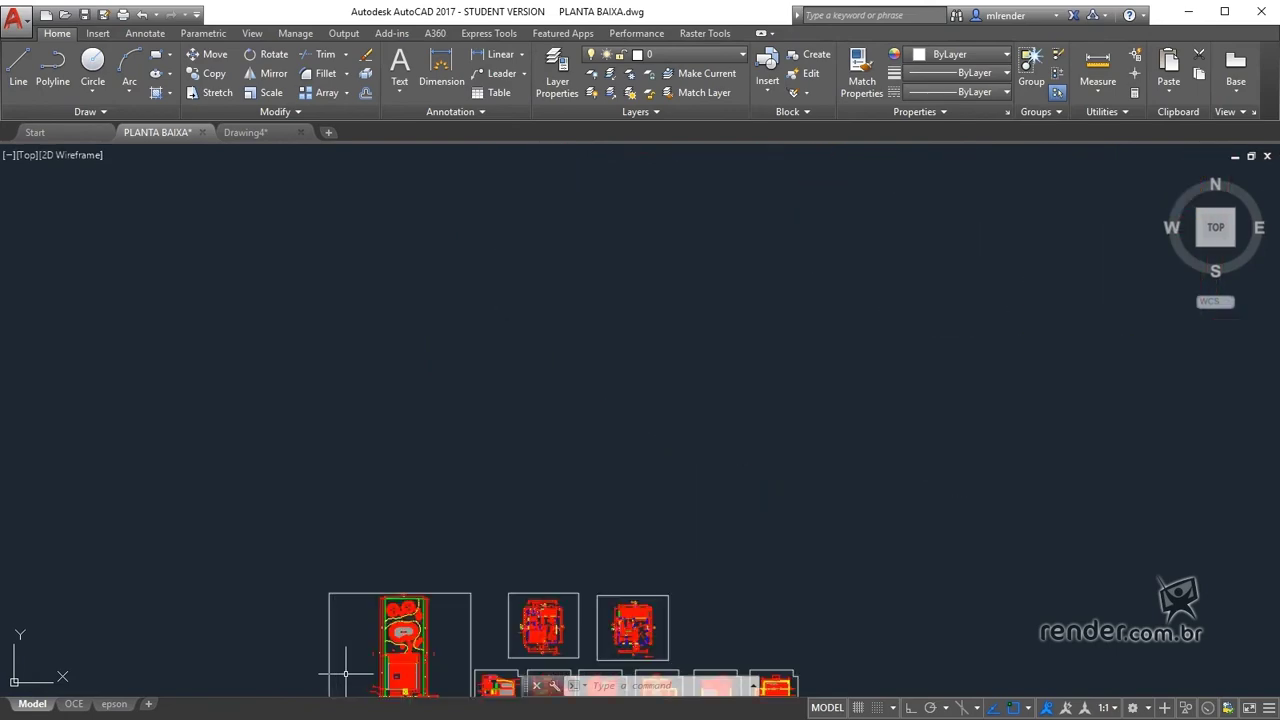
scroll(533, 397, "up", 5)
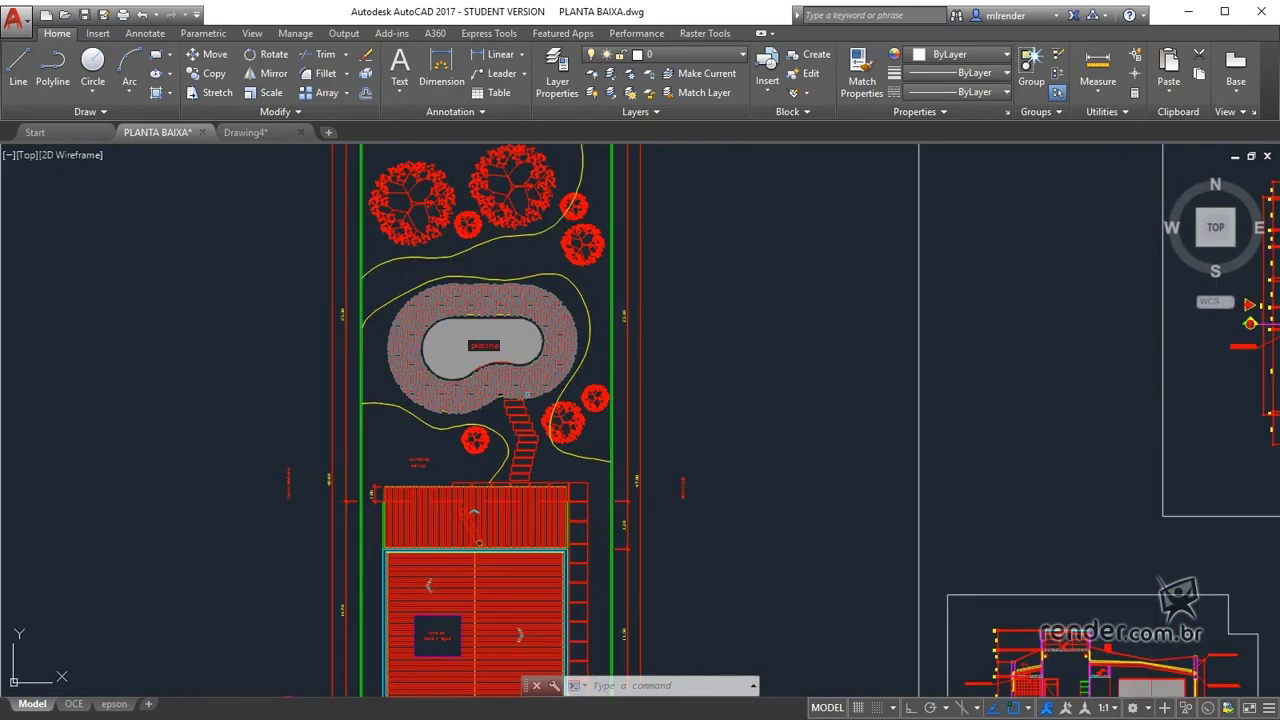
scroll(307, 512, "up", 2)
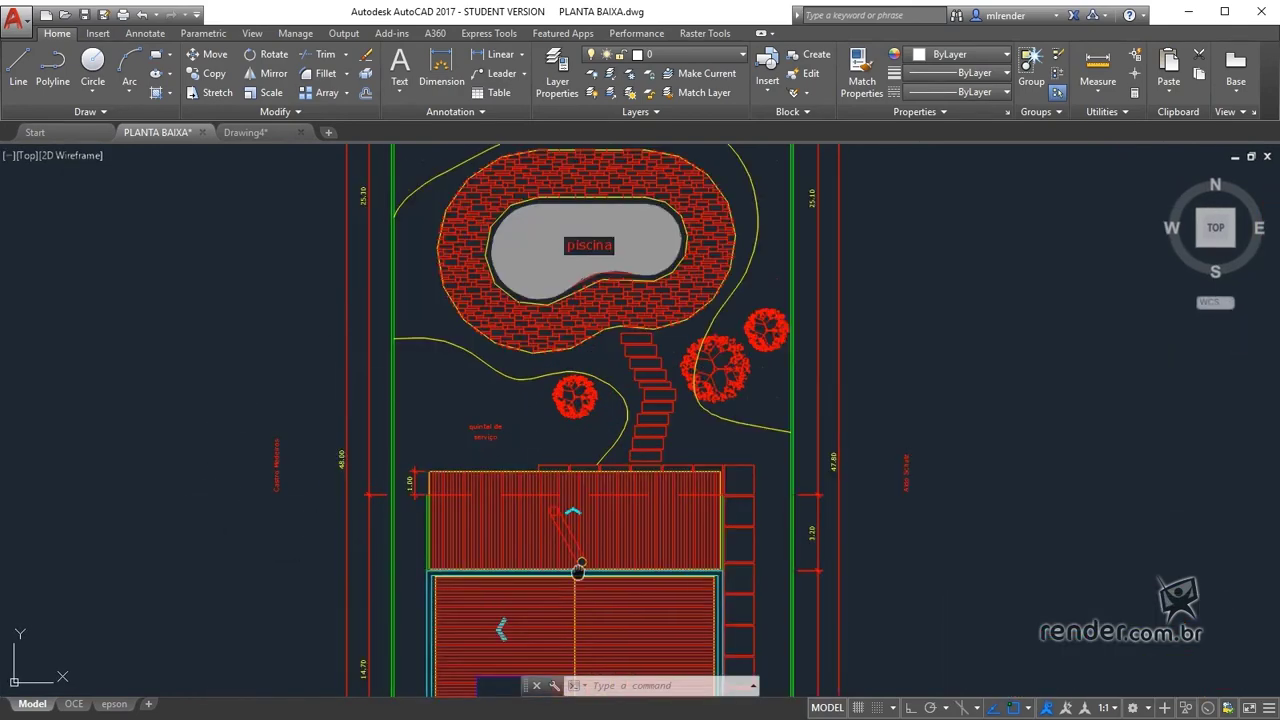
middle_click_drag(576, 572, 585, 230)
middle_click_drag(496, 640, 496, 565)
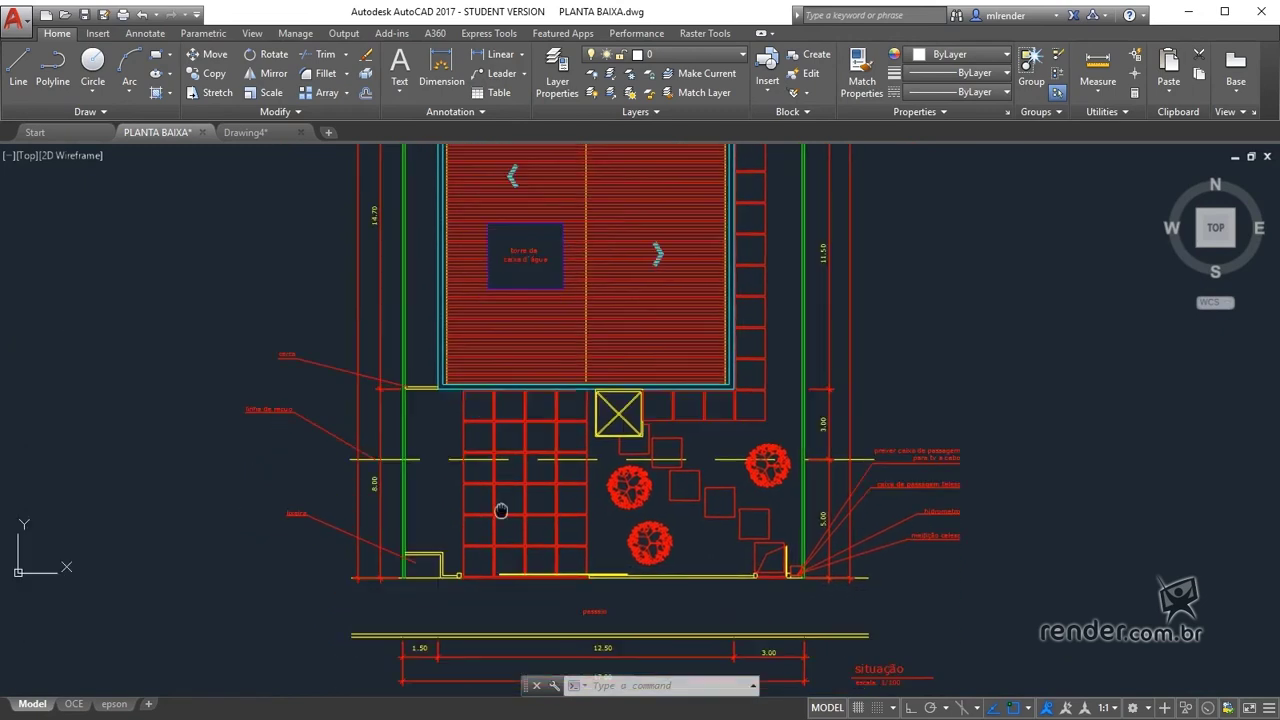
Zoom back to frame the building section beside the curved-roof front elevation
scroll(492, 615, "up", 2)
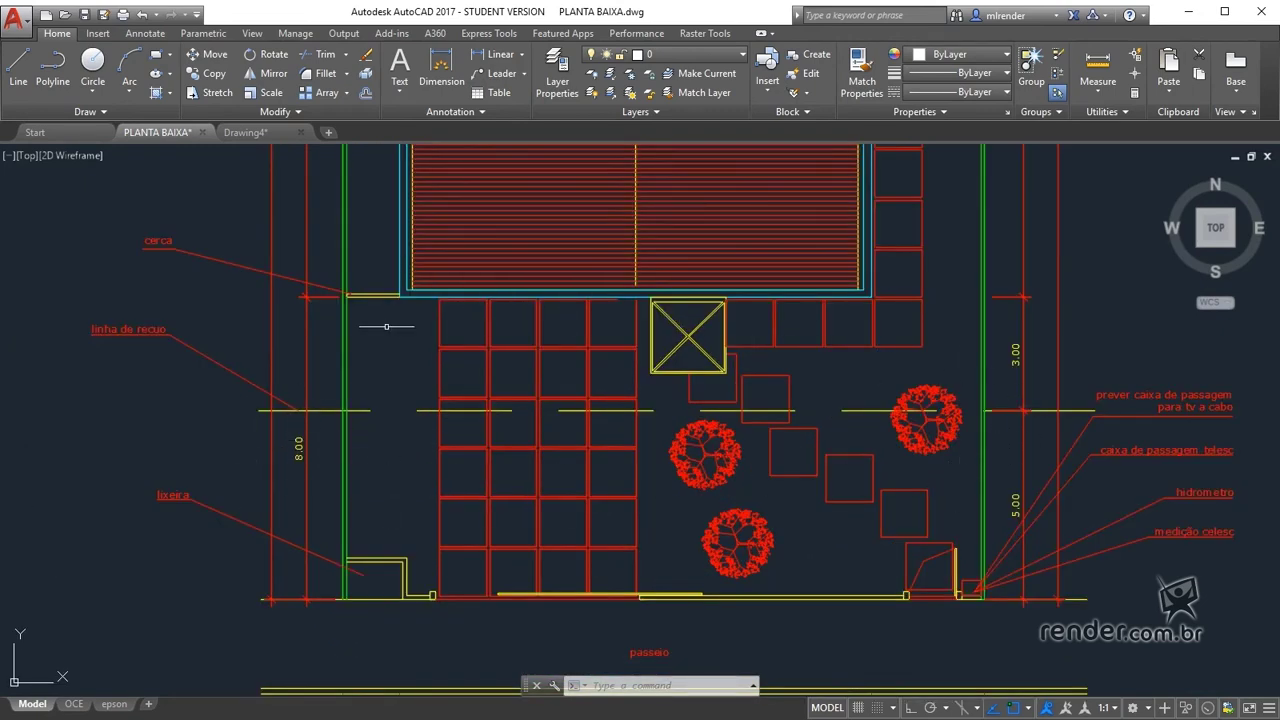
scroll(520, 406, "down", 5)
mouse_move(1066, 455)
middle_mouse_down()
mouse_move(659, 437)
mouse_move(386, 491)
middle_mouse_up()
scroll(578, 480, "up", 2)
scroll(589, 462, "up", 2)
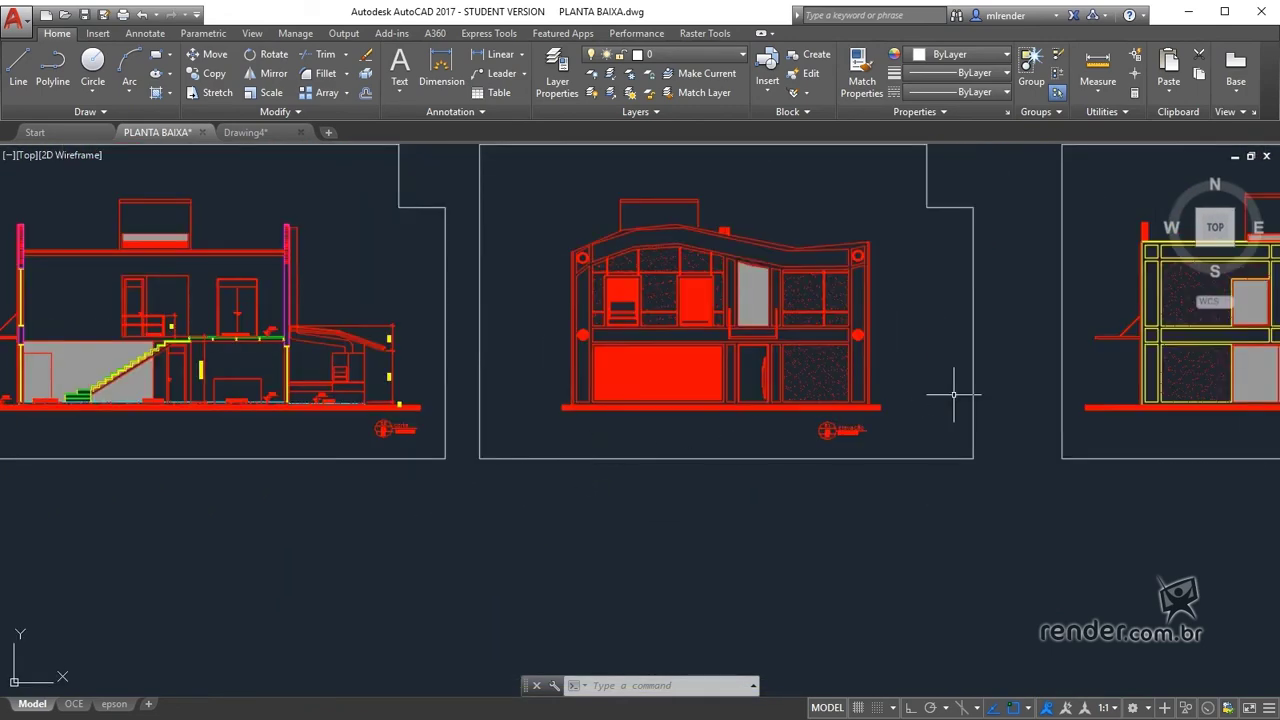
Pan across the right-hand elevation, yellow-framed side elevation and stair section, then zoom out
middle_click_drag(953, 395, 494, 486)
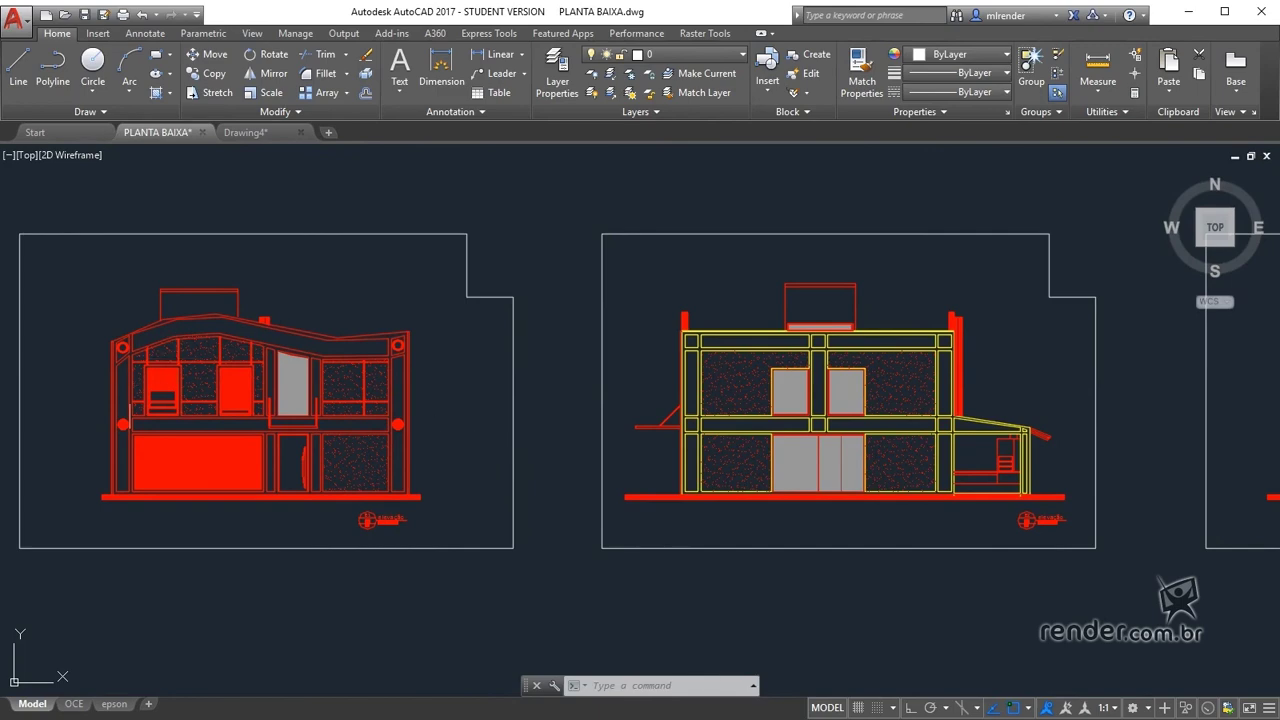
middle_click_drag(942, 464, 472, 462)
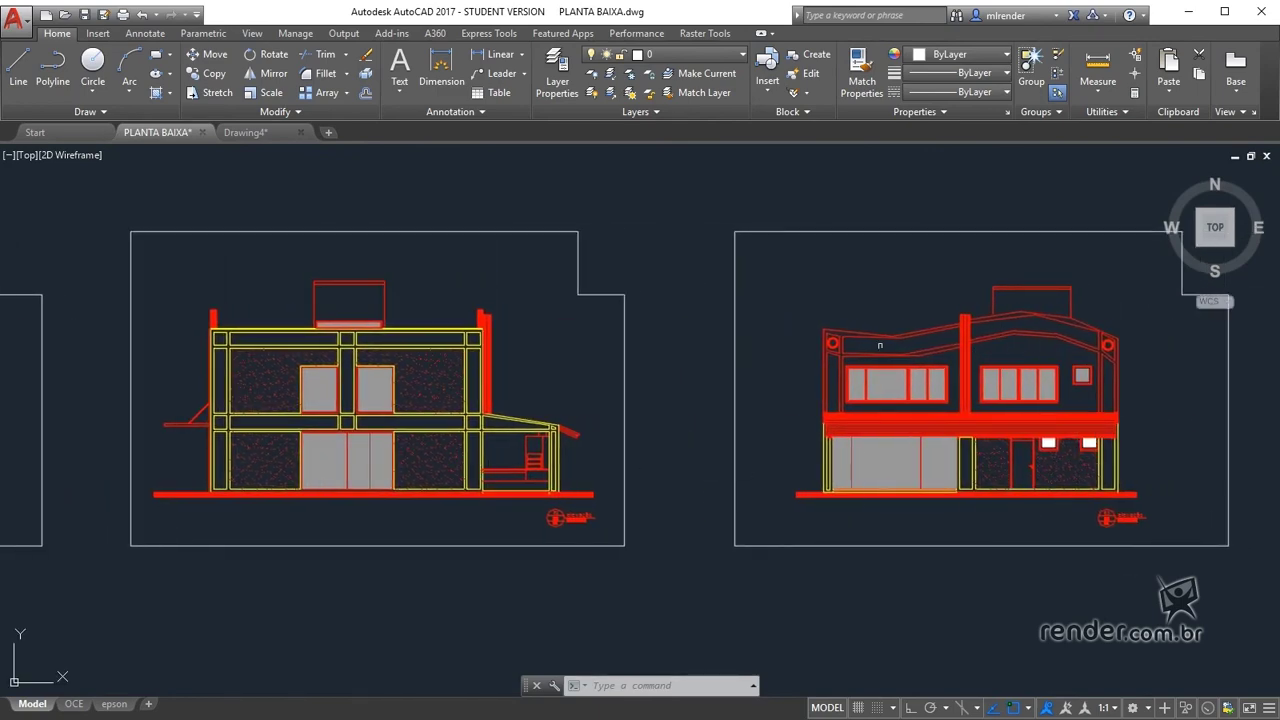
middle_click_drag(143, 386, 859, 399)
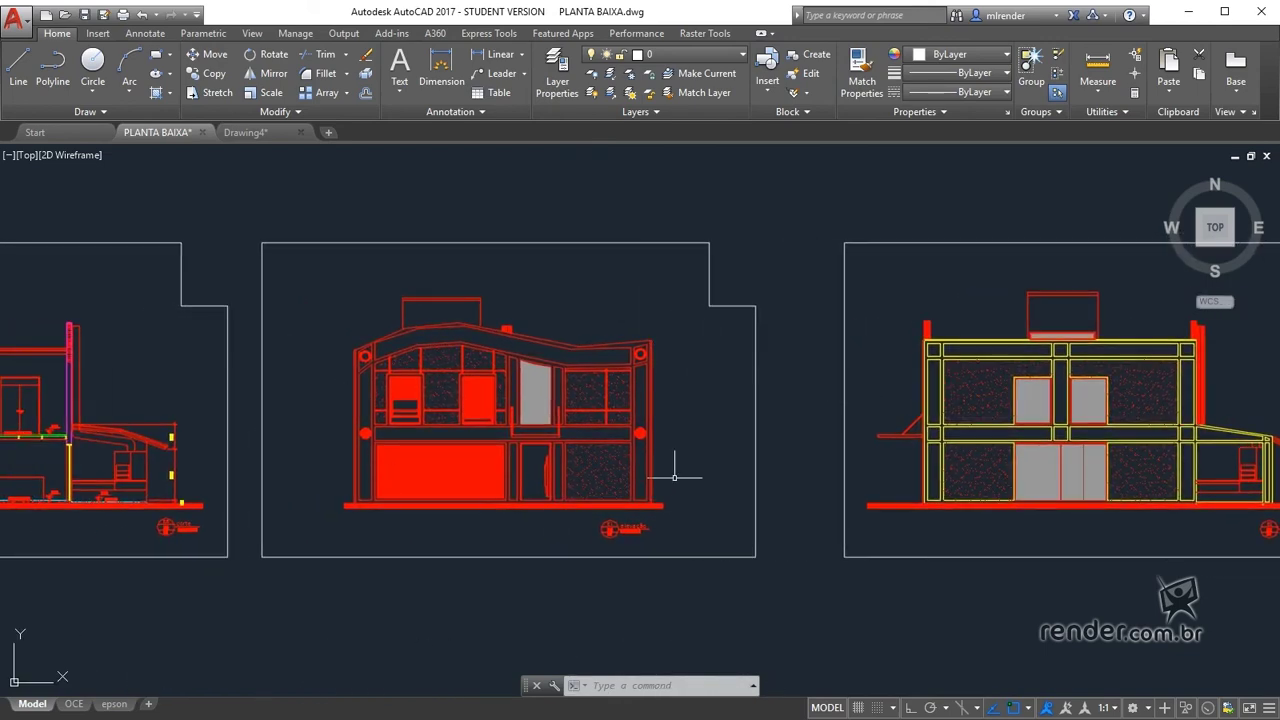
mouse_move(214, 403)
middle_mouse_down()
mouse_move(943, 428)
mouse_move(1027, 411)
middle_mouse_up()
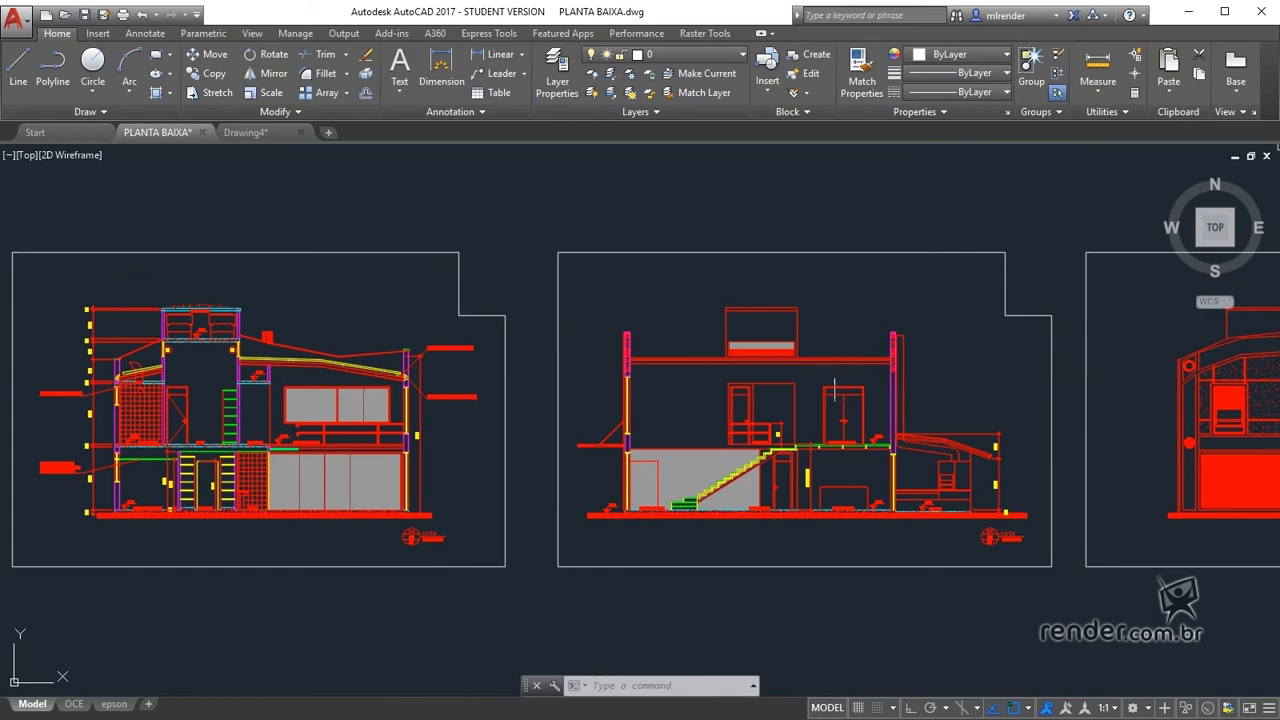
scroll(834, 390, "down", 4)
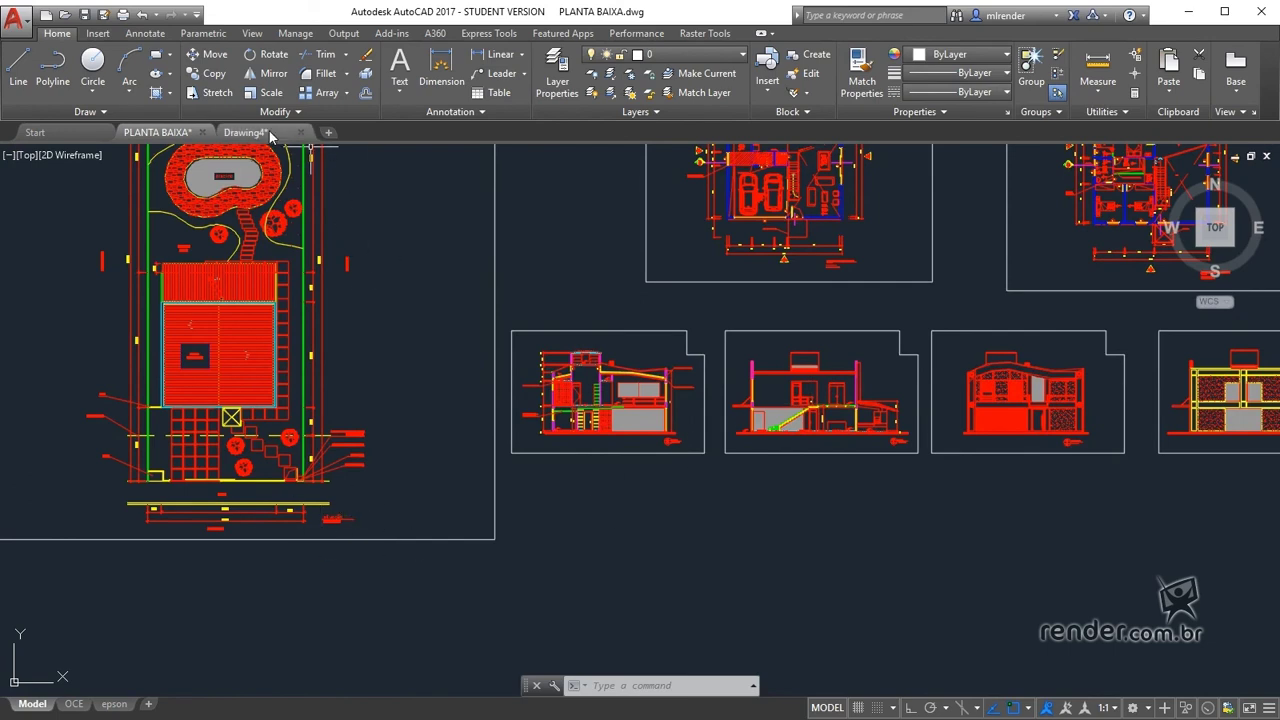
Switch to the Drawing4 document with the living-room perspective sketch
left_click(245, 132)
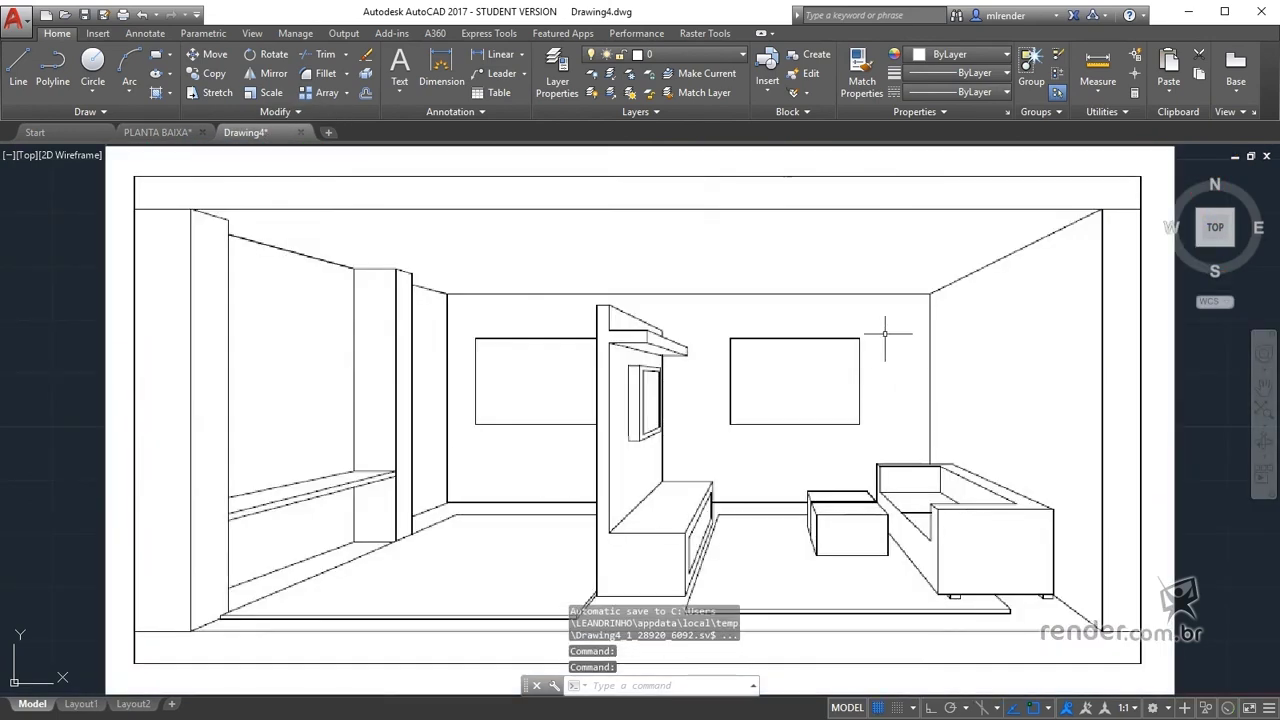